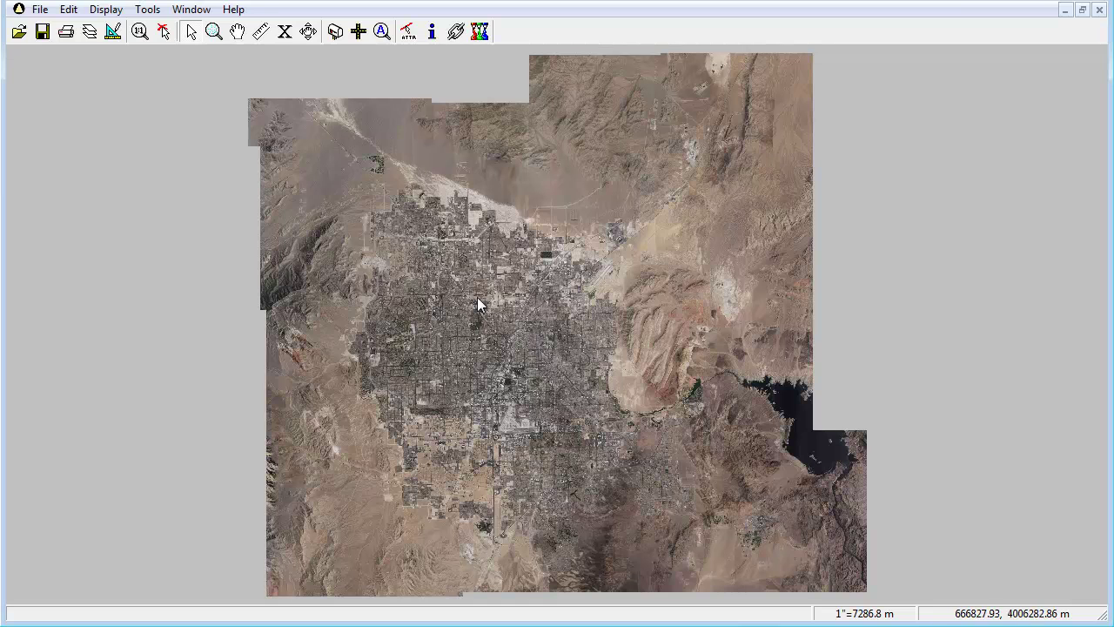
# - Open the Layers dialog from the toolbar over the Las Vegas imagery
pyautogui.click(89, 32)
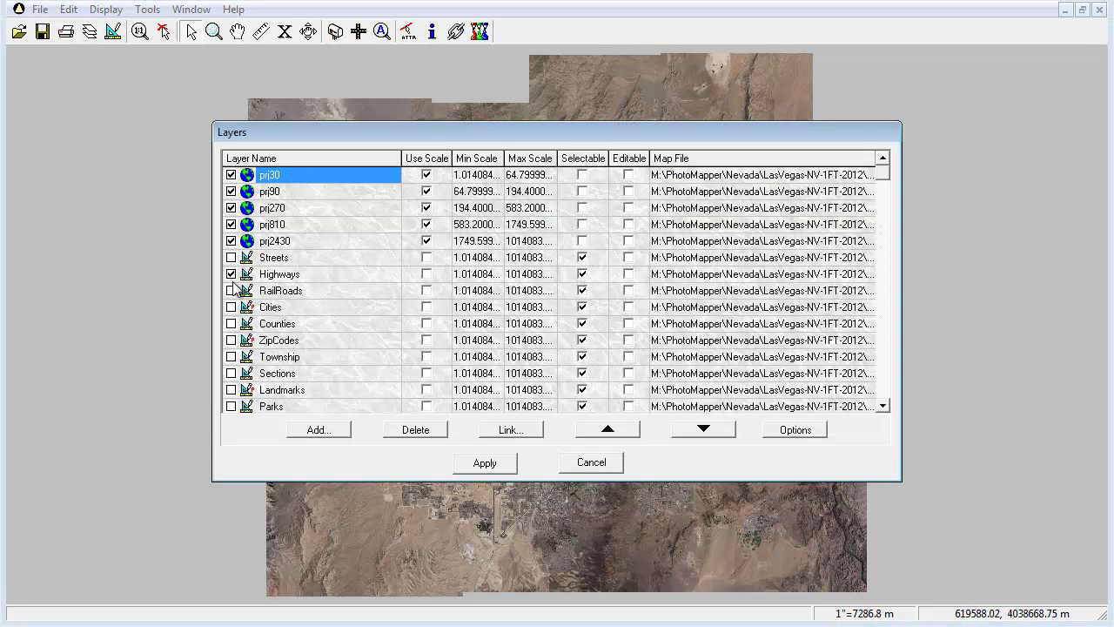
# - Switch on the ZipCodes, JackInTheBox, McDonalds and Subway layers and apply them
pyautogui.click(230, 339)
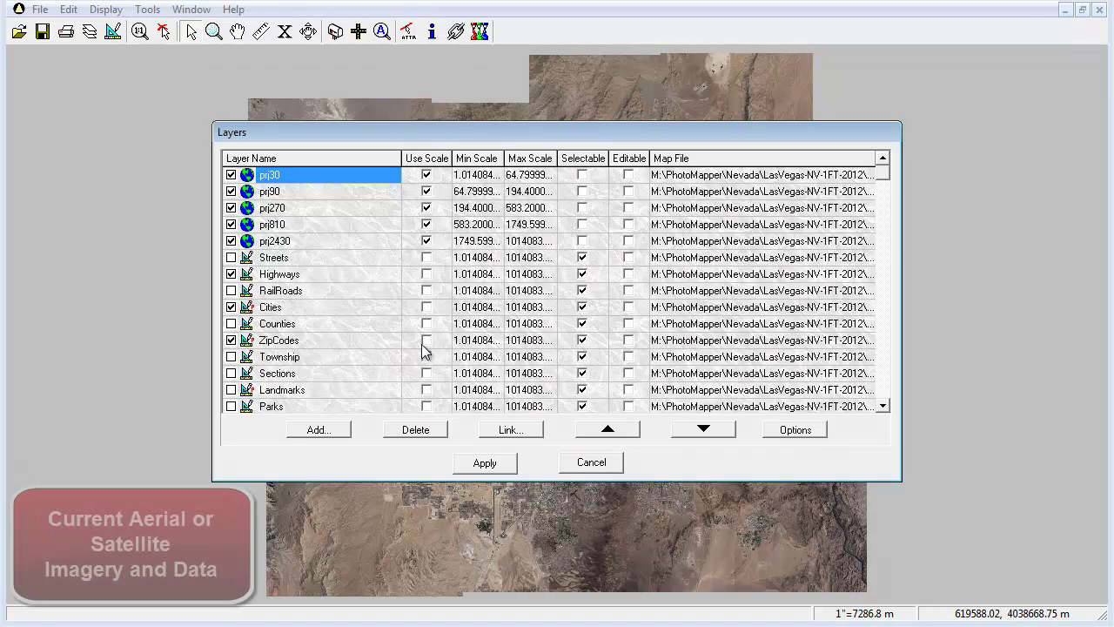
pyautogui.scroll(-2, 425, 357)
pyautogui.scroll(-2, 425, 357)
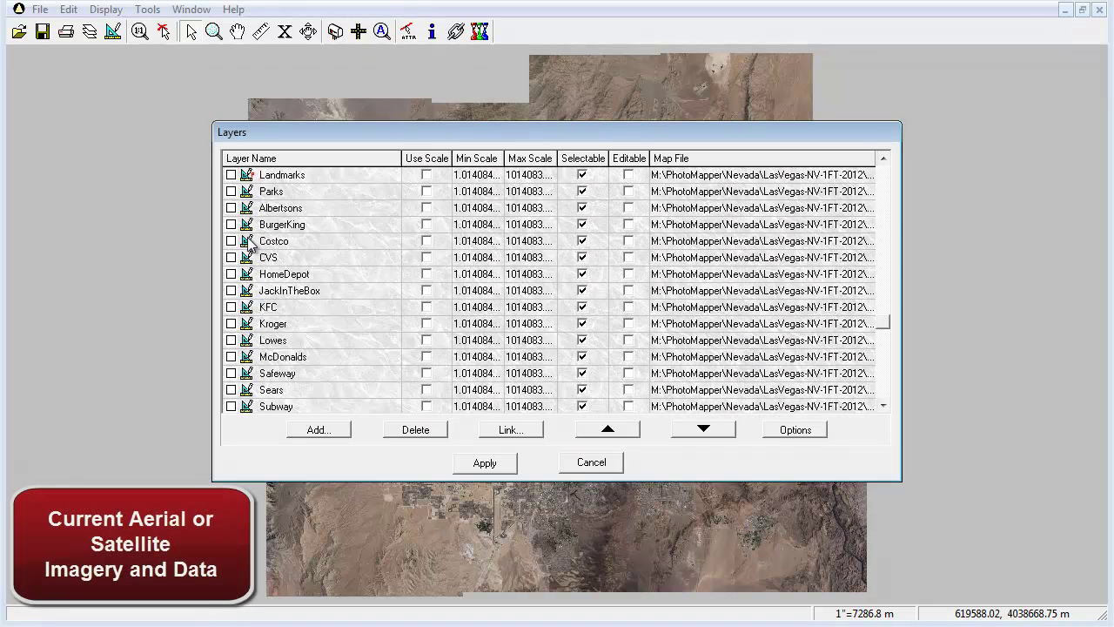
pyautogui.click(231, 290)
pyautogui.click(231, 357)
pyautogui.click(231, 406)
pyautogui.scroll(-2, 296, 379)
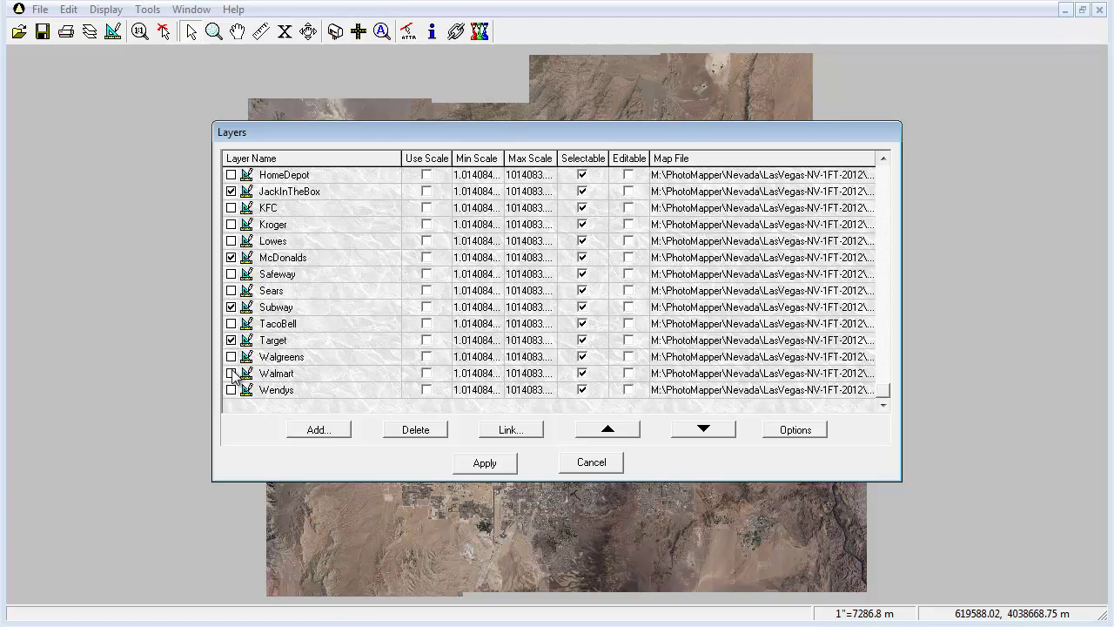
pyautogui.click(485, 462)
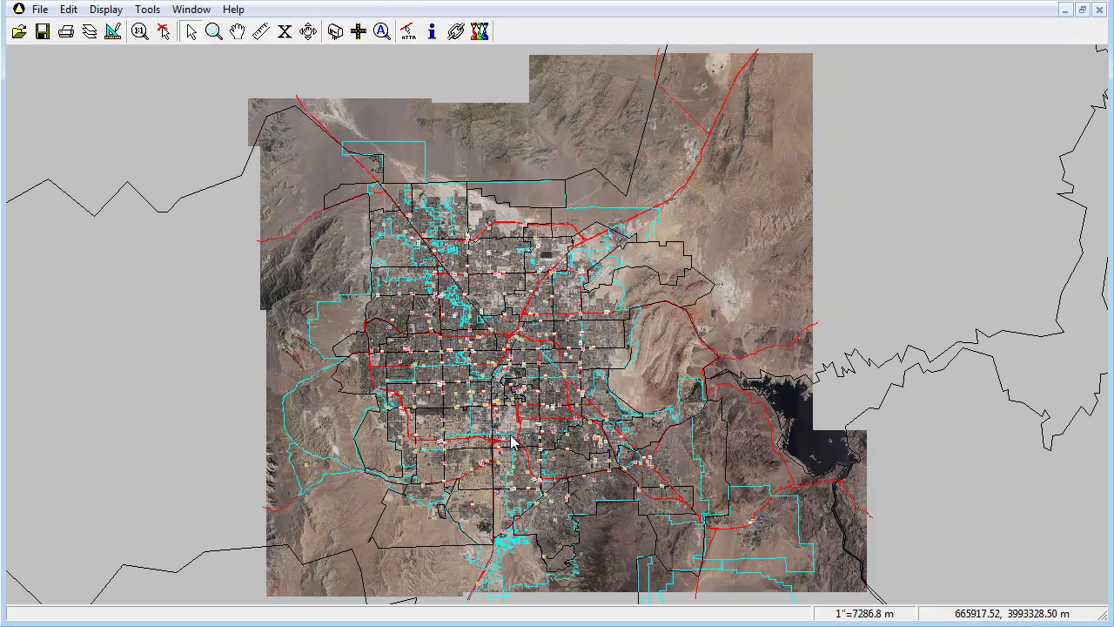
# - Apply a reduced layer set with the Highways, Cities and ZipCodes overlays switched off
pyautogui.click(89, 32)
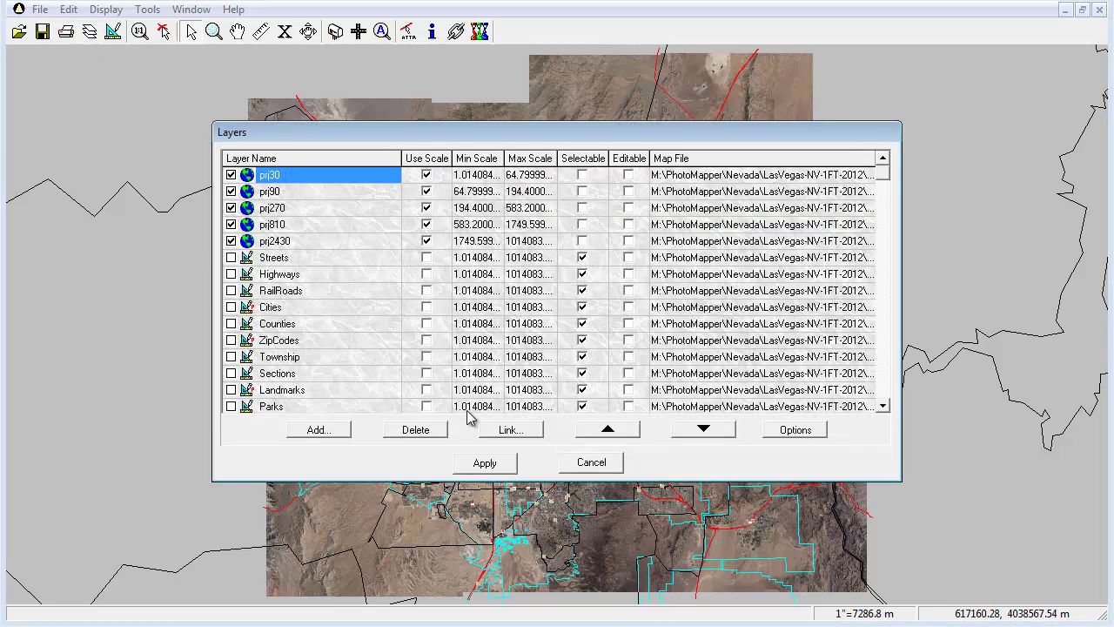
pyautogui.click(488, 463)
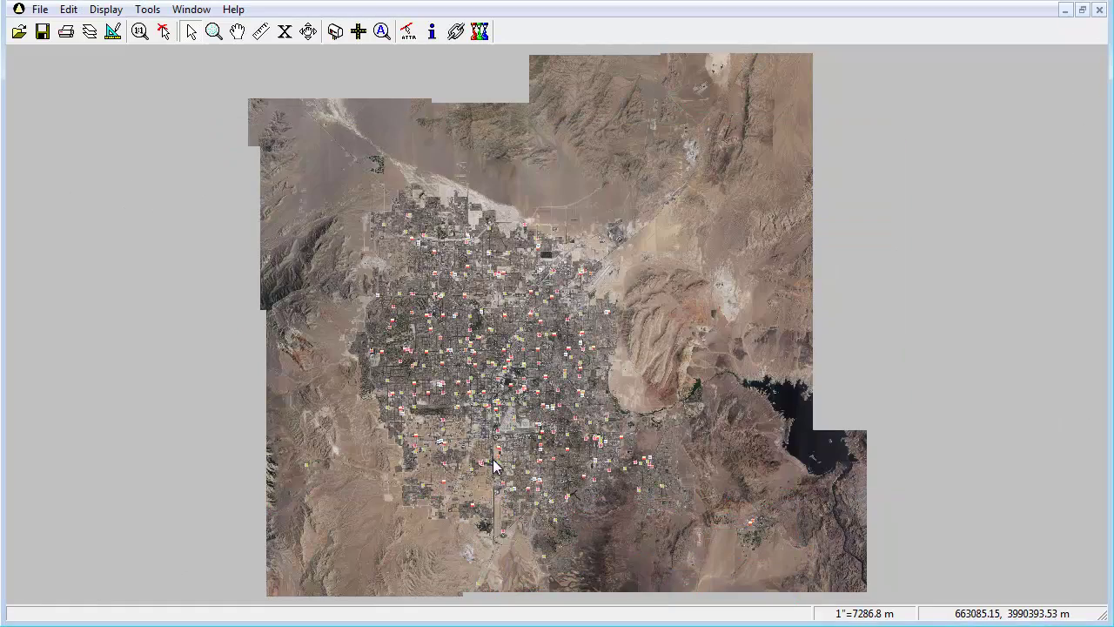
pyautogui.click(214, 35)
# - Zoom into the northwest neighbourhood, locate the prefilled address and zoom around the nearby stores
pyautogui.moveTo(378, 288); pyautogui.dragTo(436, 337)
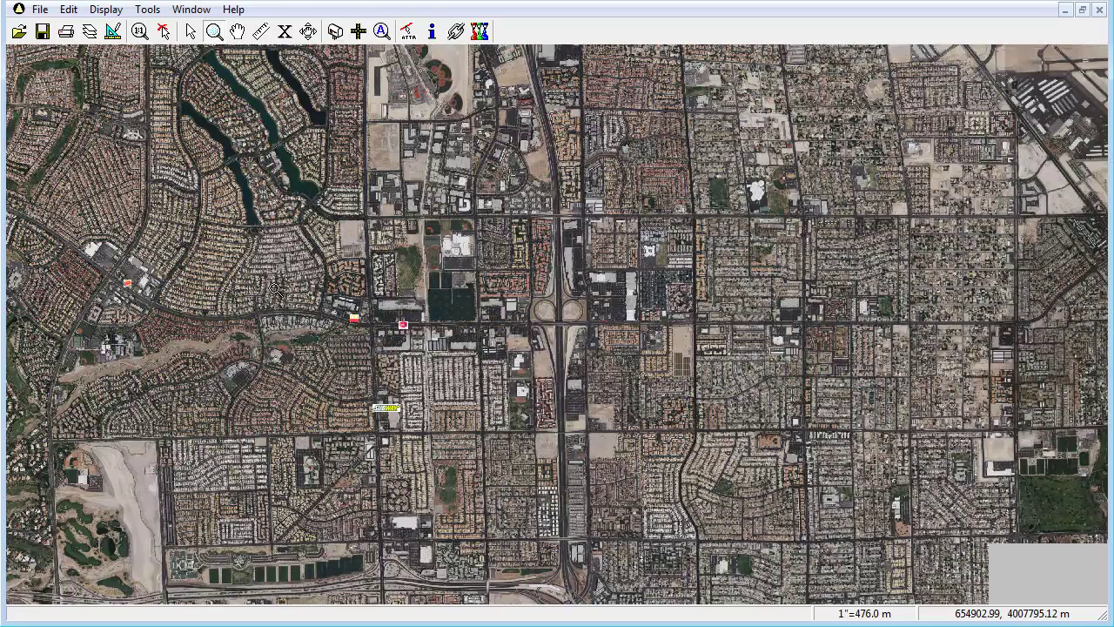
pyautogui.moveTo(326, 298); pyautogui.dragTo(468, 359)
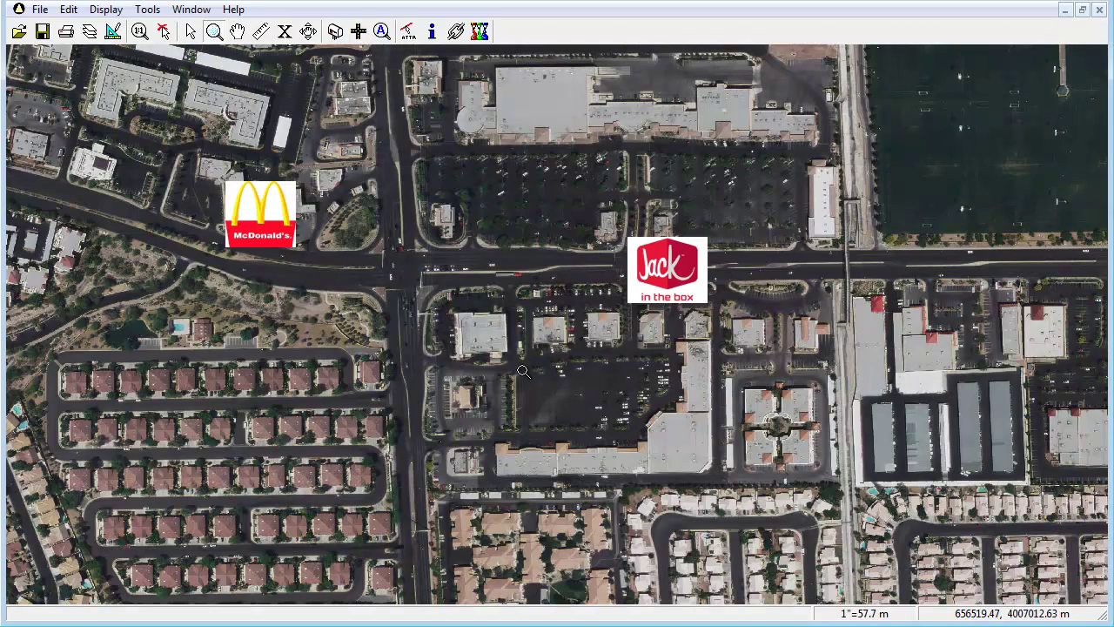
pyautogui.click(336, 35)
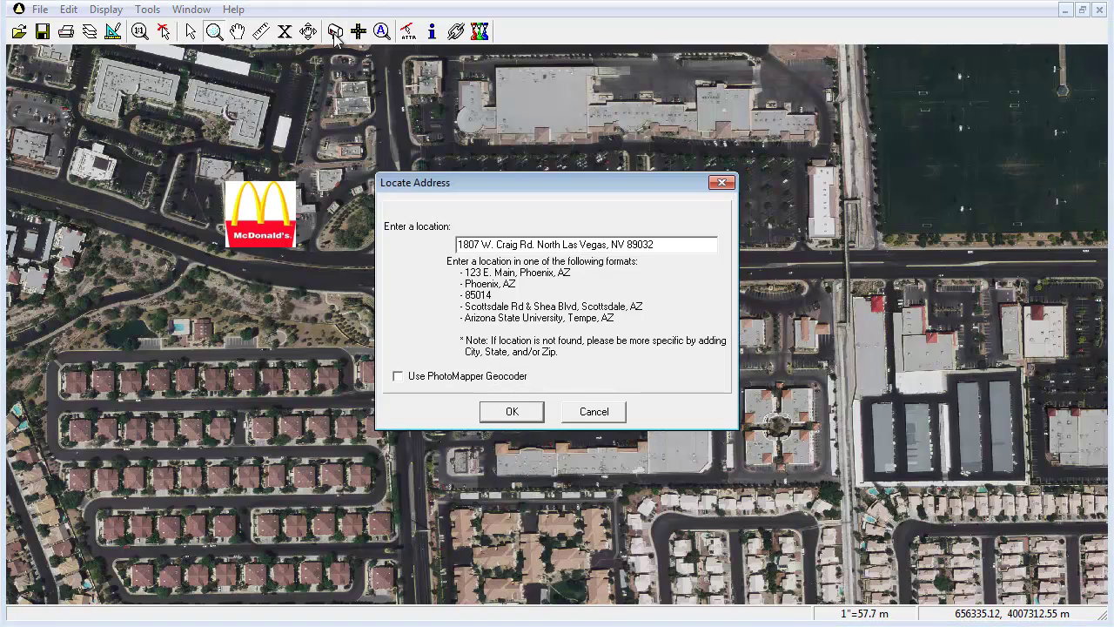
pyautogui.click(512, 411)
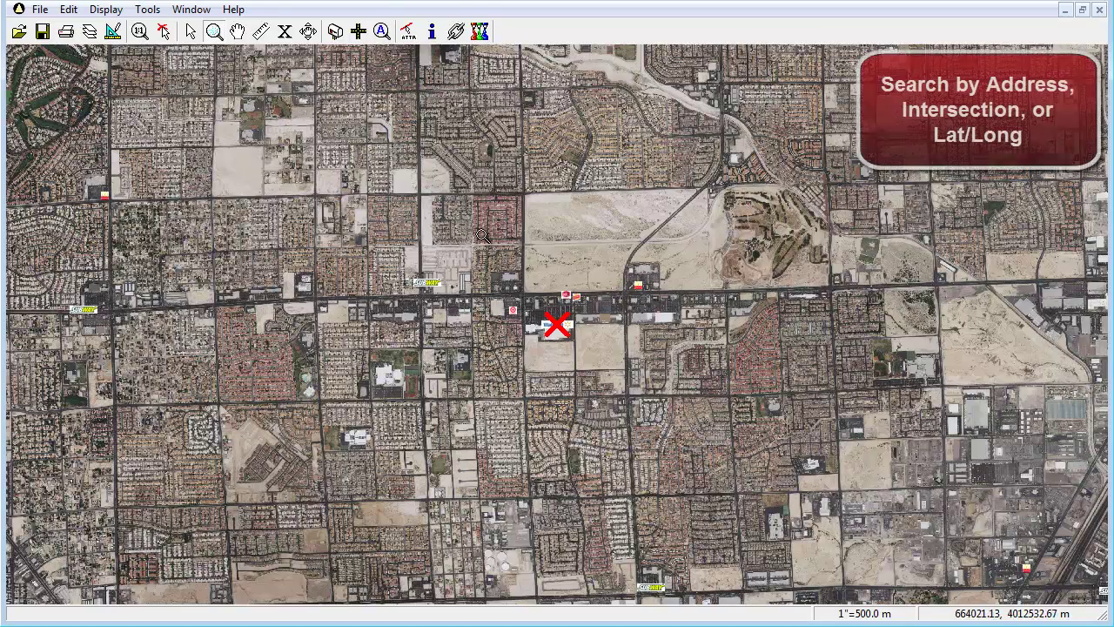
pyautogui.moveTo(477, 225); pyautogui.dragTo(660, 356)
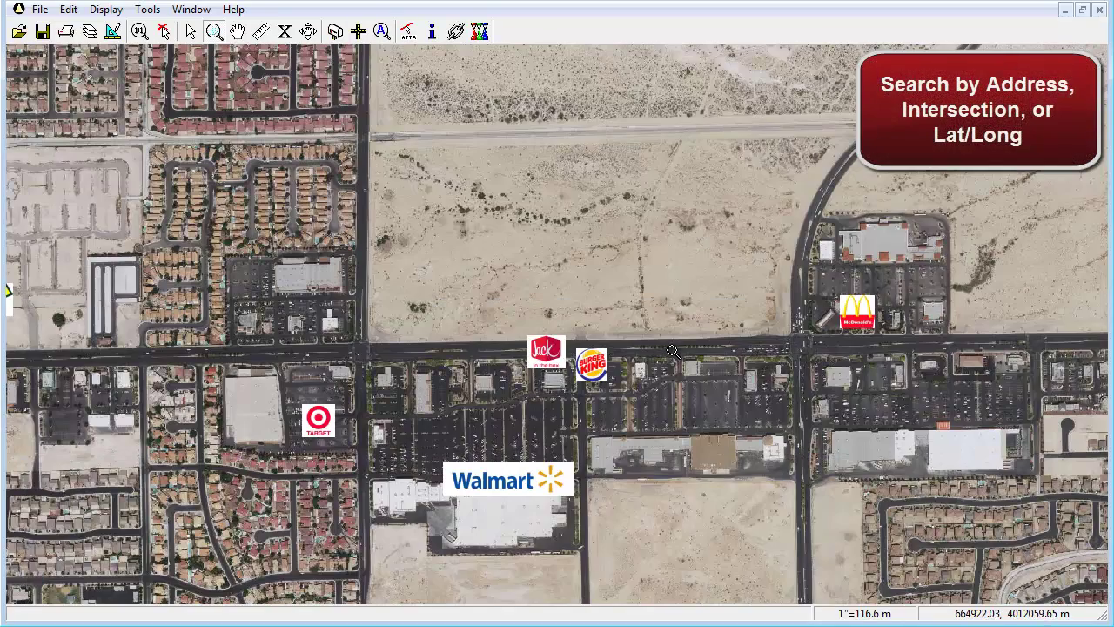
# - Add a centred two-line 'Site 78 Acres' text label and move it onto the empty lot
pyautogui.click(116, 32)
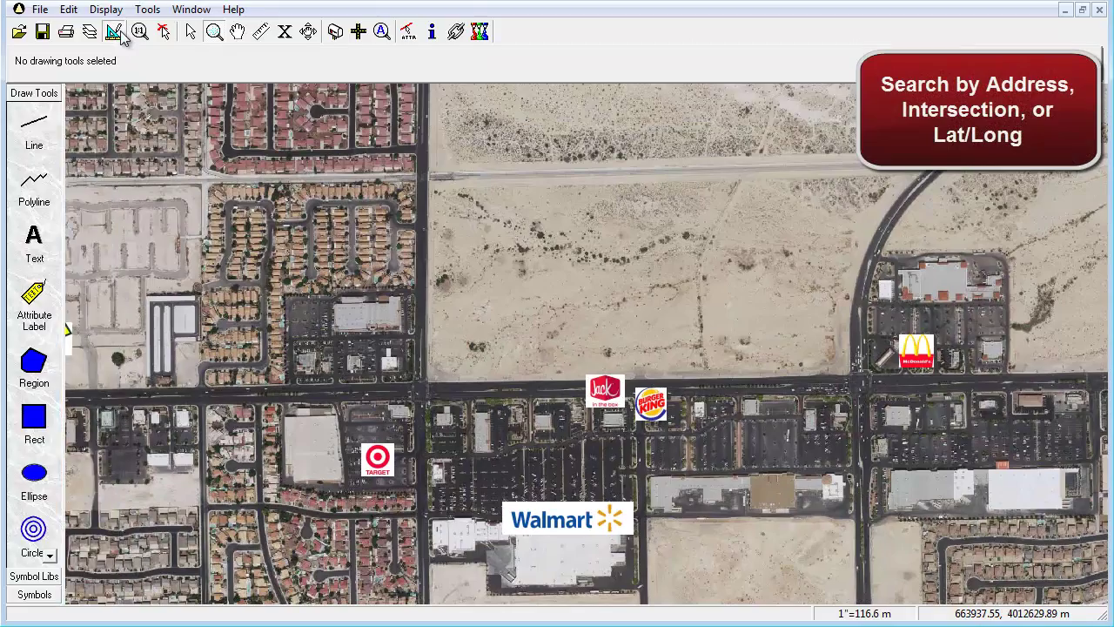
pyautogui.click(35, 241)
pyautogui.click(623, 275)
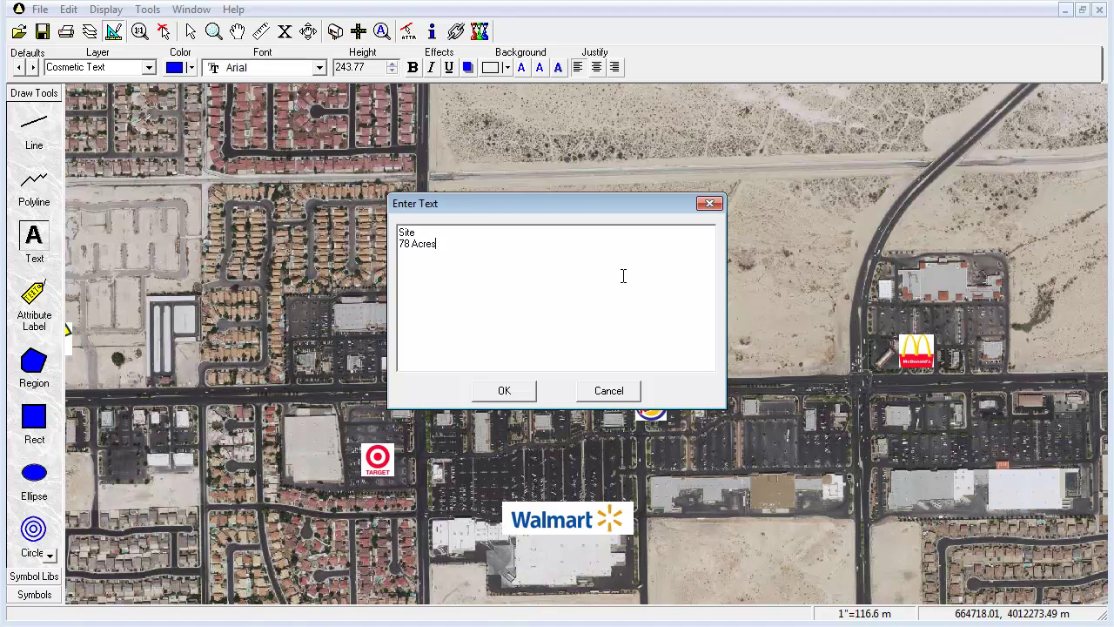
pyautogui.click(511, 393)
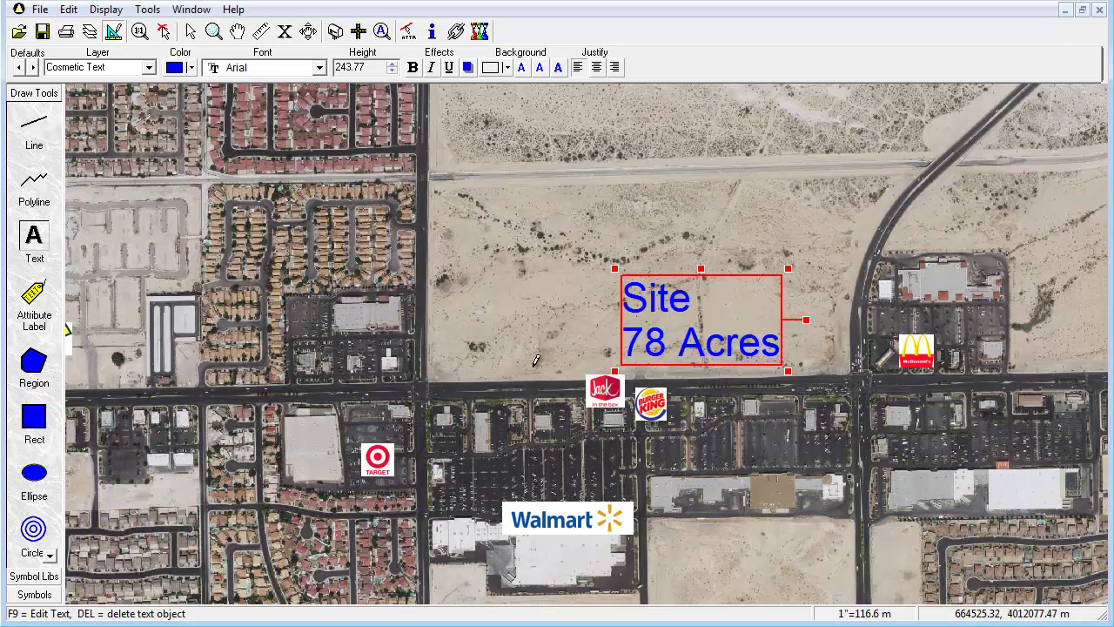
pyautogui.click(597, 68)
pyautogui.moveTo(703, 261); pyautogui.dragTo(643, 227)
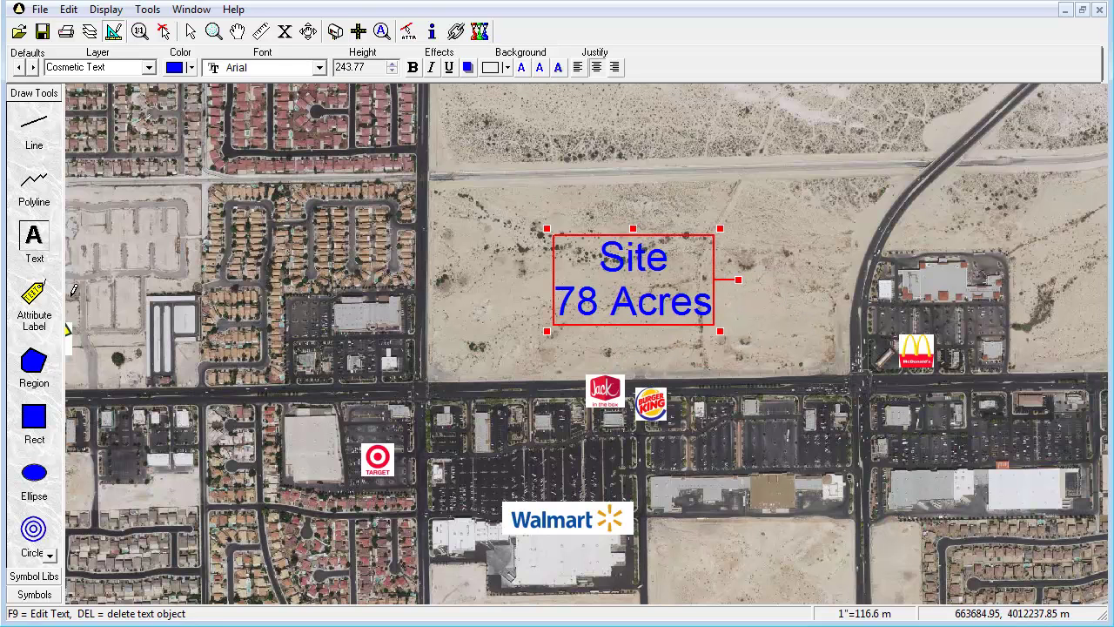
# - Start a region at the lot's left corner and along its top edge
pyautogui.click(34, 366)
pyautogui.click(428, 176)
pyautogui.click(927, 163)
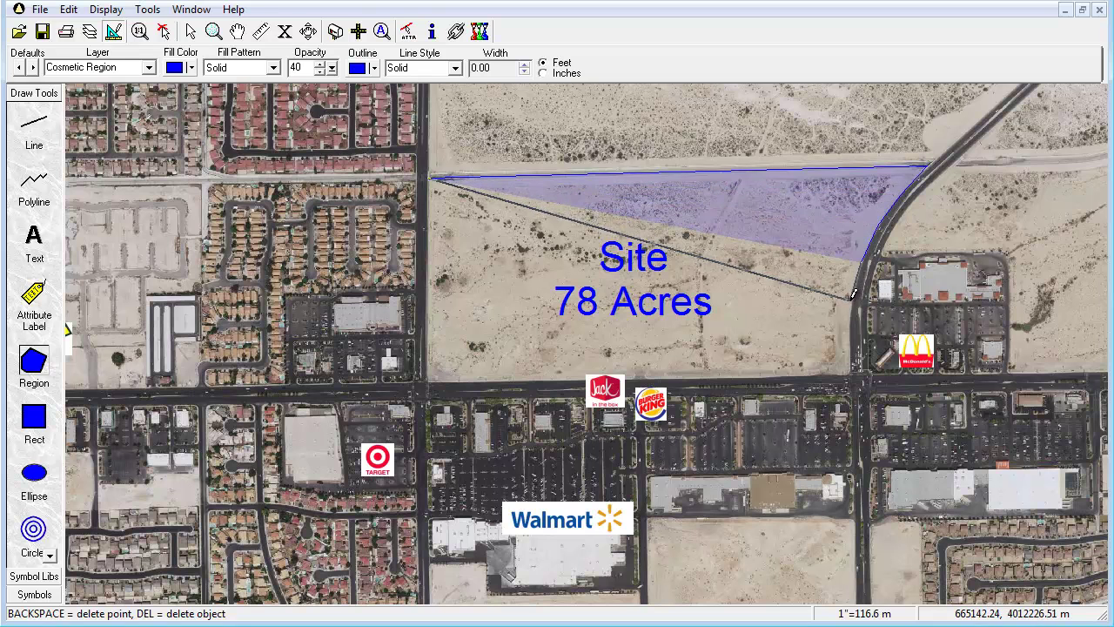
# - Trace the region down the curved road edge and close it at the lower-left corner
pyautogui.click(852, 301)
pyautogui.click(852, 373)
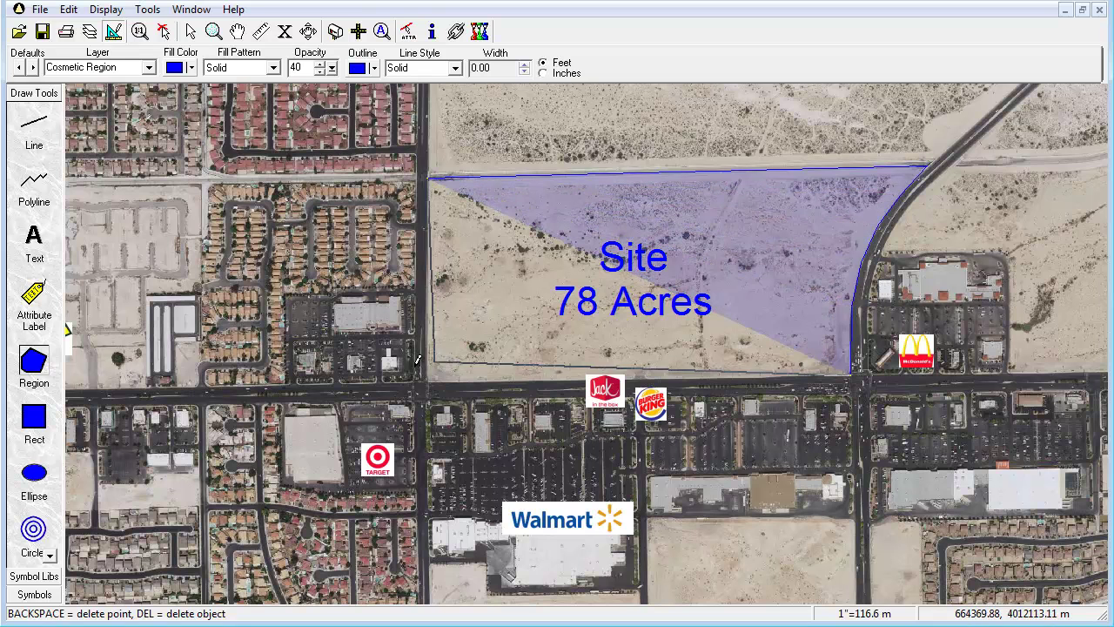
pyautogui.doubleClick(428, 377)
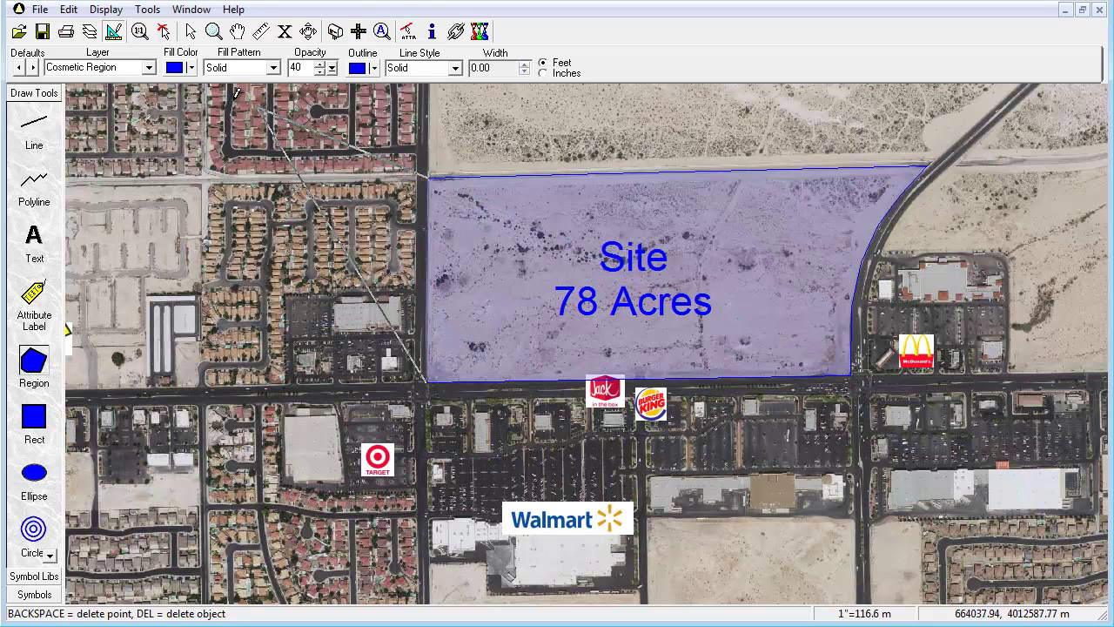
# - Give the region a red fill, no outline and opacity 116
pyautogui.click(191, 68)
pyautogui.click(201, 81)
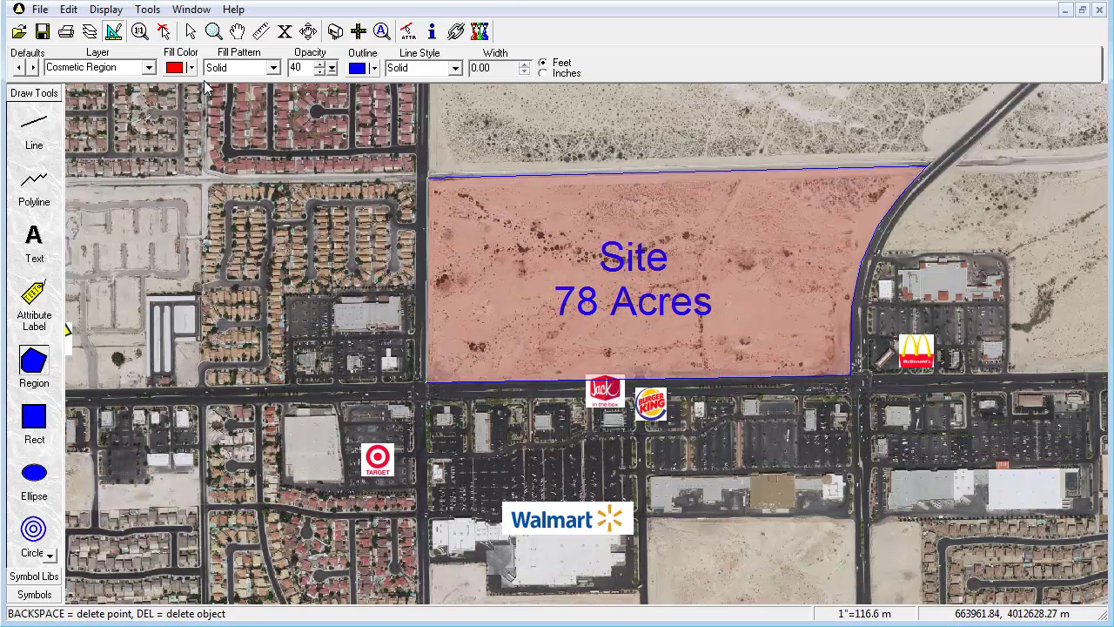
pyautogui.click(374, 68)
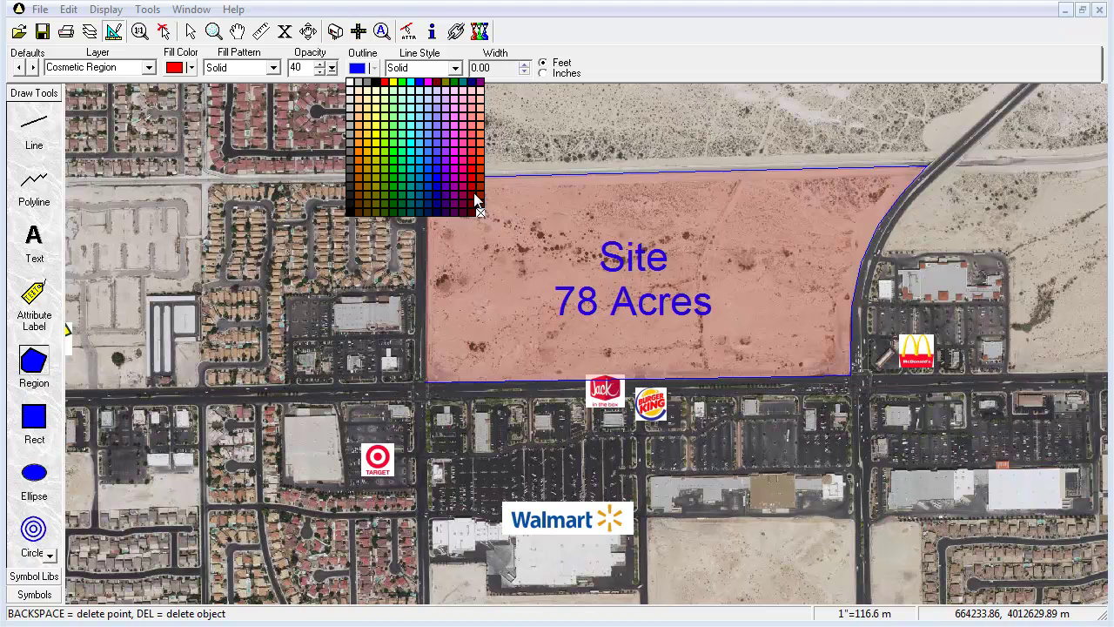
pyautogui.click(481, 210)
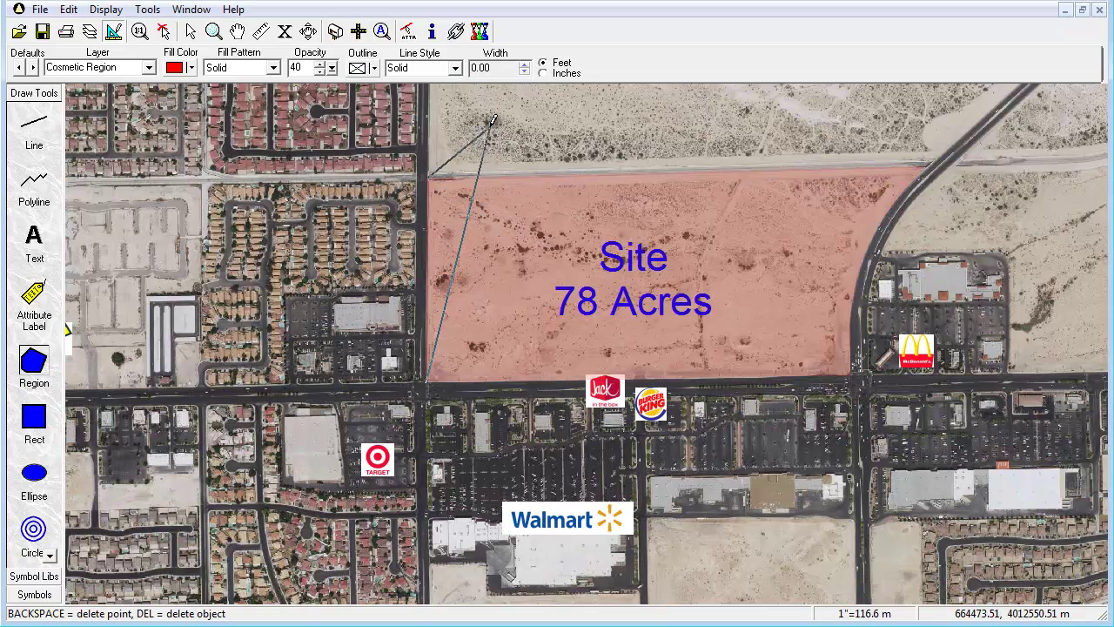
pyautogui.click(332, 68)
pyautogui.moveTo(339, 77); pyautogui.dragTo(368, 90)
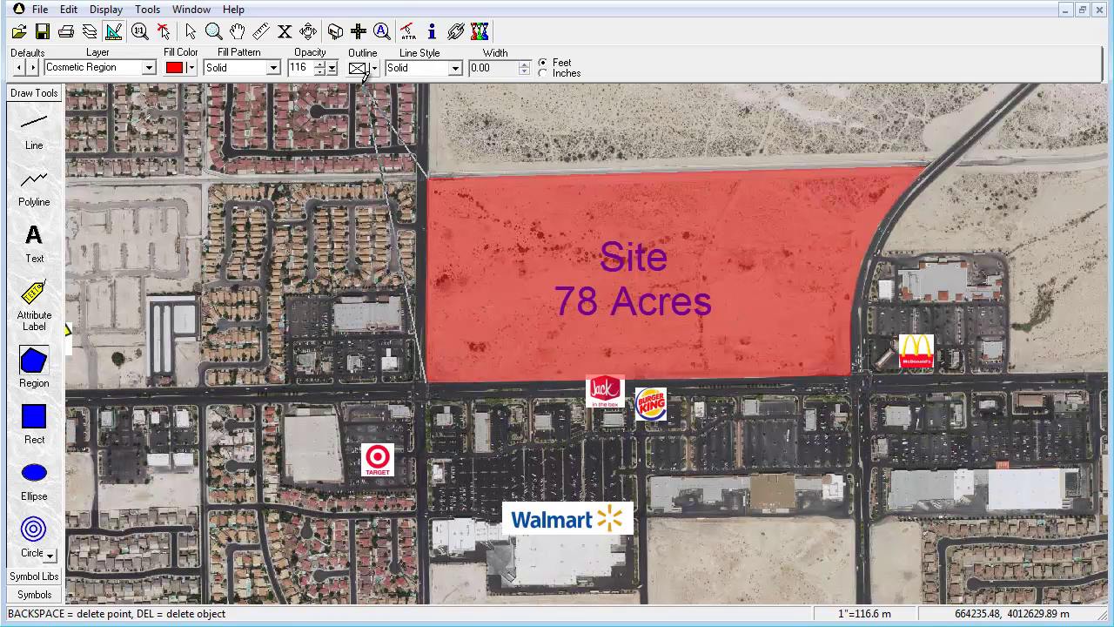
pyautogui.click(164, 31)
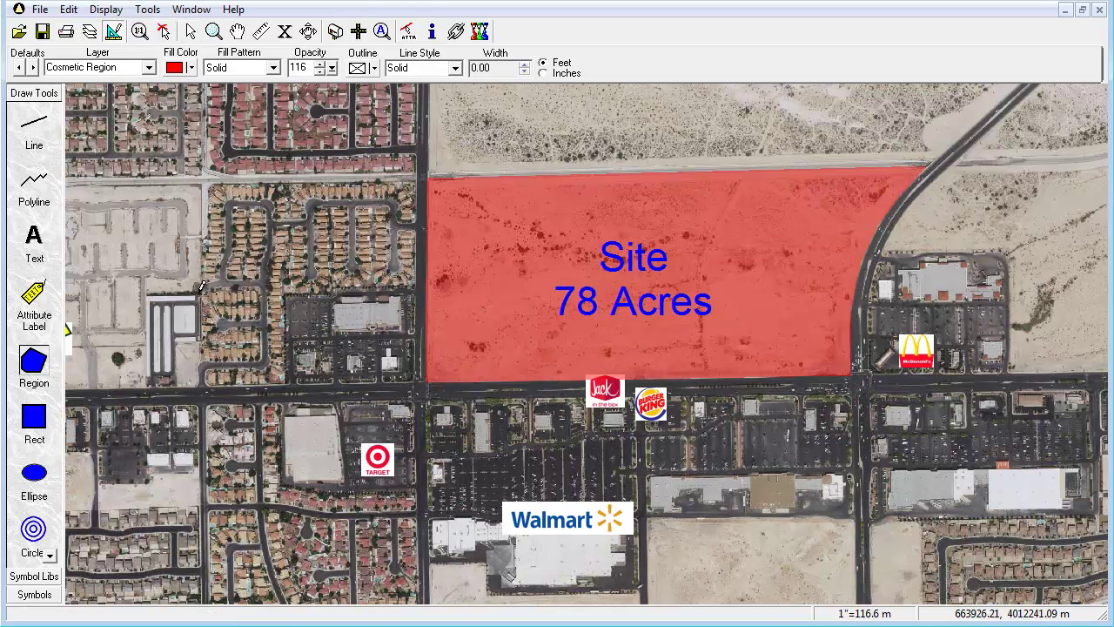
pyautogui.click(34, 531)
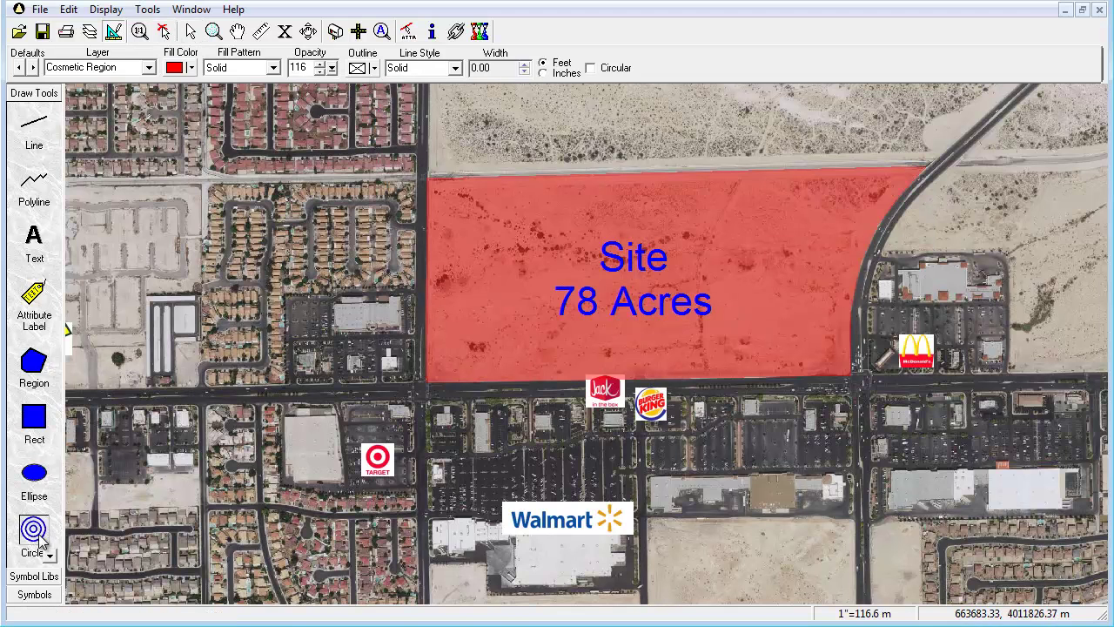
# - Create a red 1.00-mile radius circle around the site region
pyautogui.click(636, 284)
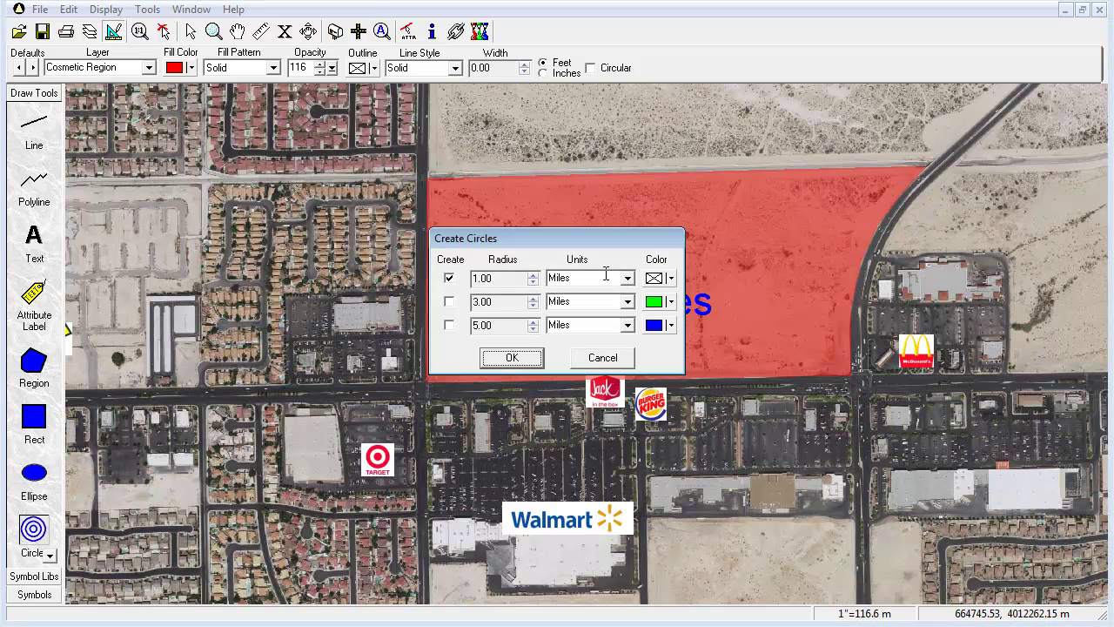
pyautogui.click(671, 279)
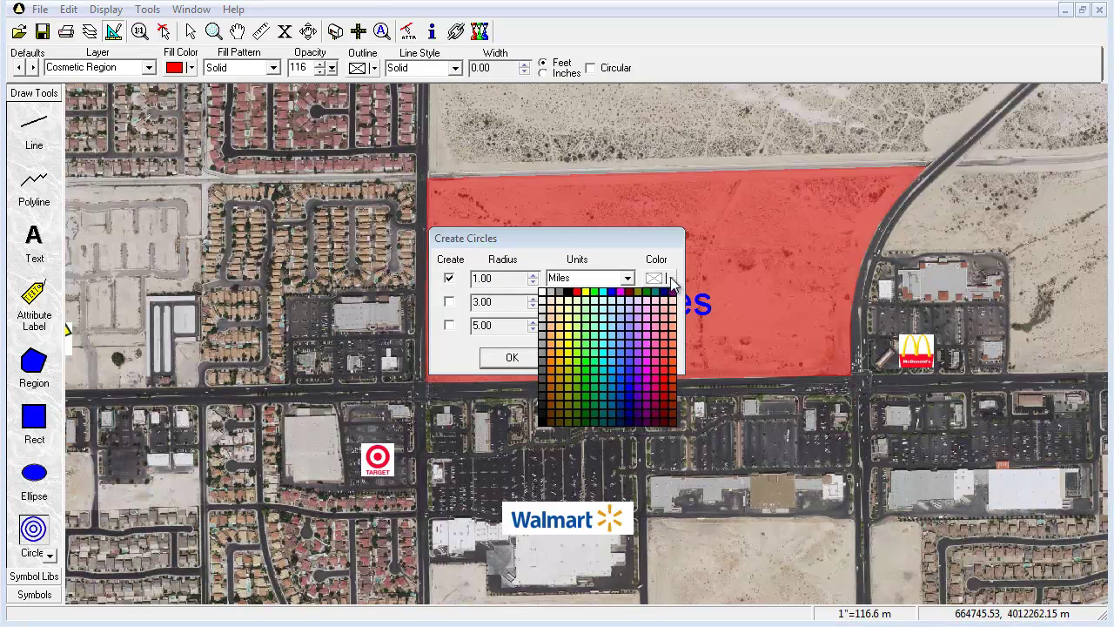
pyautogui.click(578, 292)
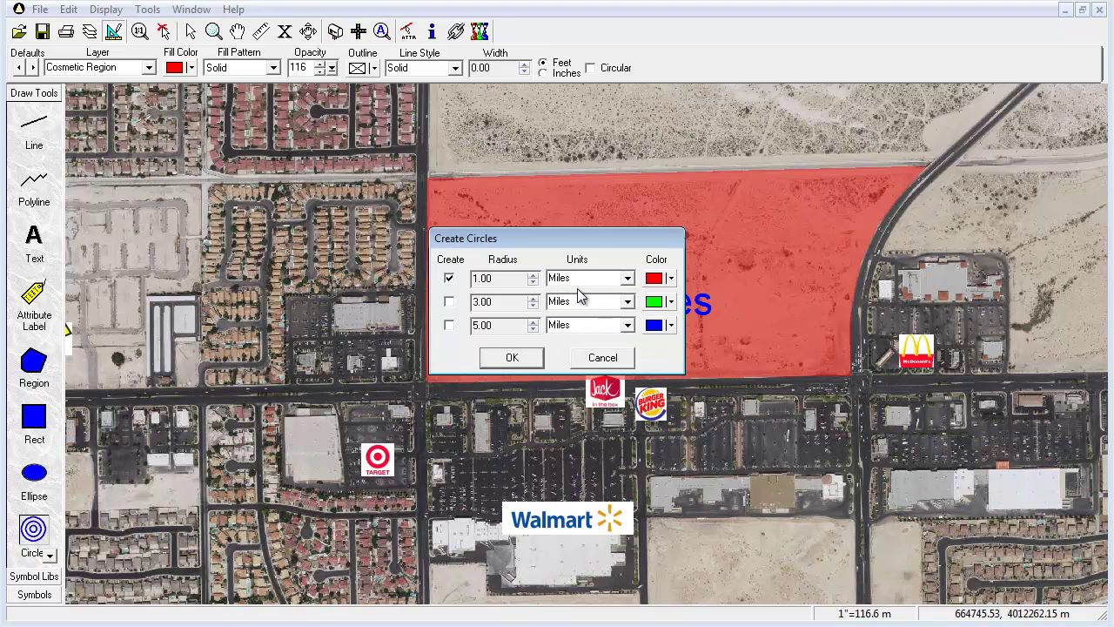
pyautogui.click(627, 278)
pyautogui.moveTo(631, 349)
pyautogui.mouseDown()
pyautogui.moveTo(632, 318)
pyautogui.moveTo(631, 348)
pyautogui.mouseUp()
pyautogui.click(461, 361)
pyautogui.click(510, 359)
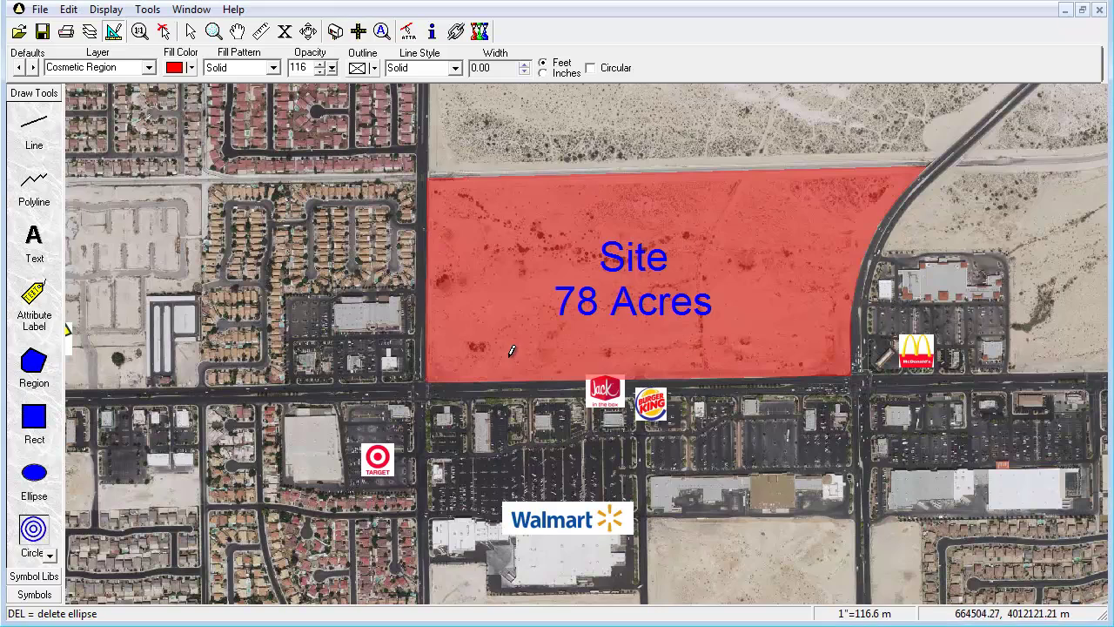
# - Zoom out, then zoom in on the shops east of the site
pyautogui.click(213, 31)
pyautogui.scroll(-1, 645, 314)
pyautogui.scroll(-1, 613, 322)
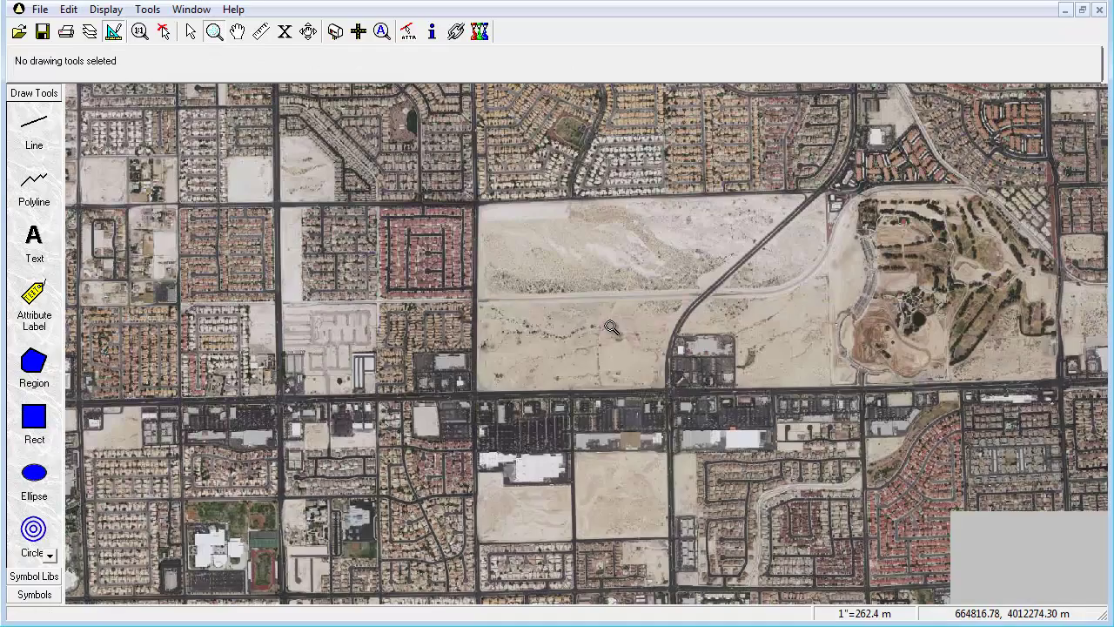
pyautogui.scroll(-1, 603, 352)
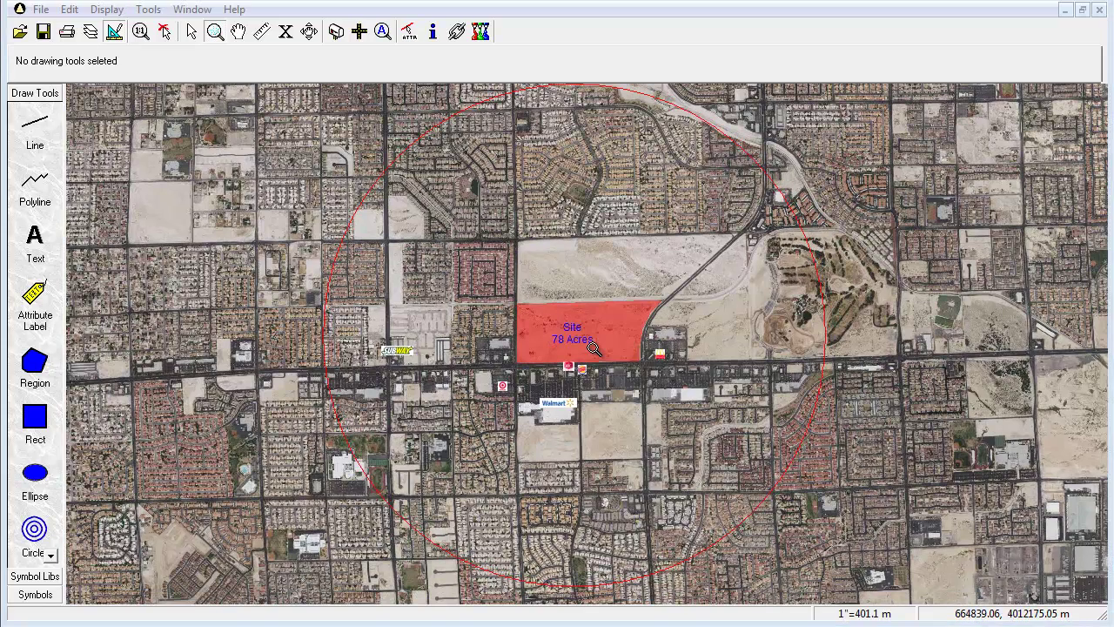
pyautogui.moveTo(618, 315); pyautogui.dragTo(783, 437)
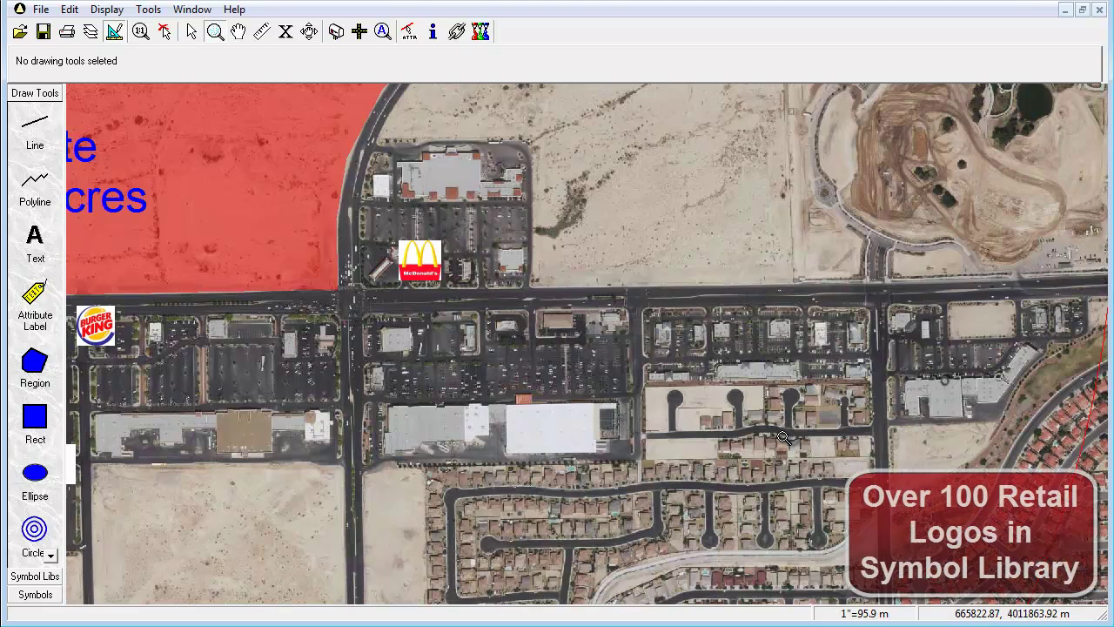
# - Place Home Depot and OfficeMax logo symbols on the large stores in the plaza
pyautogui.click(35, 595)
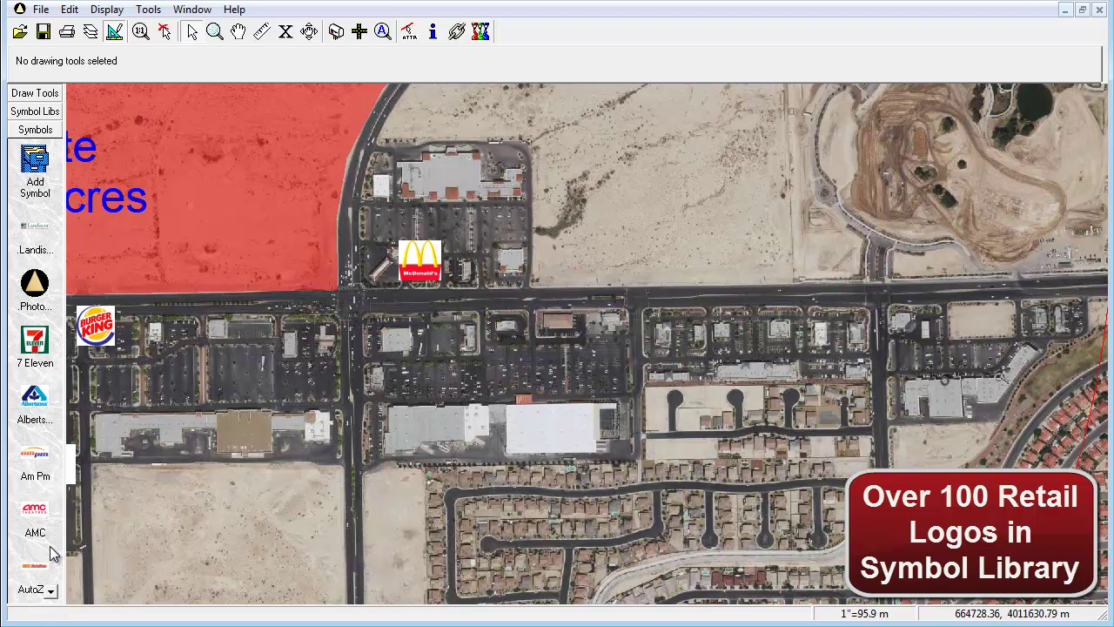
pyautogui.scroll(-10, 53, 553)
pyautogui.scroll(-10, 52, 554)
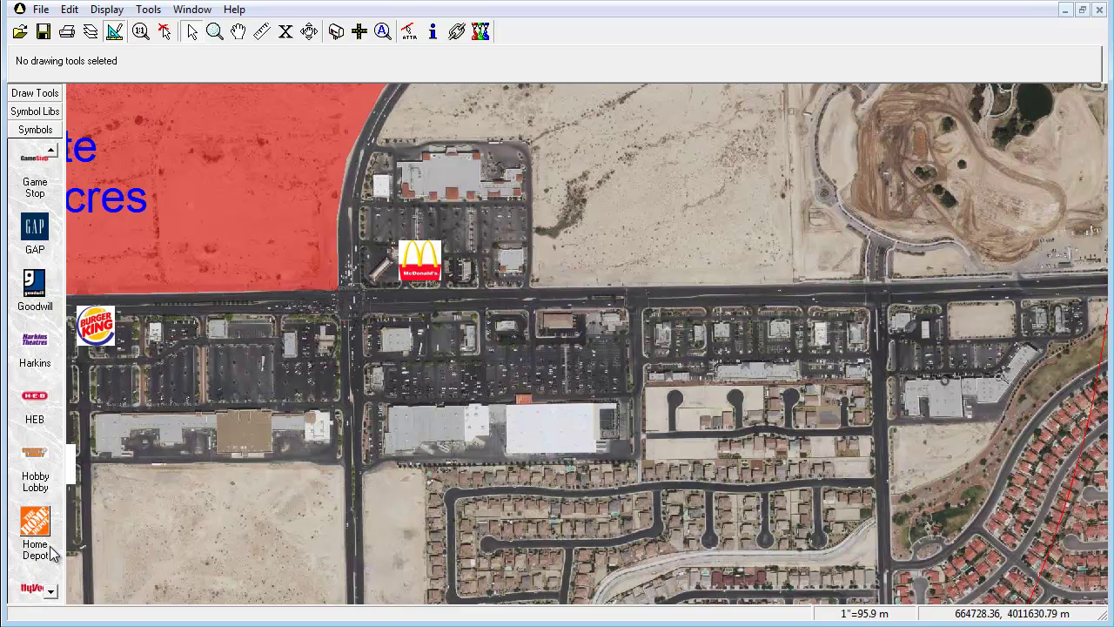
pyautogui.click(36, 522)
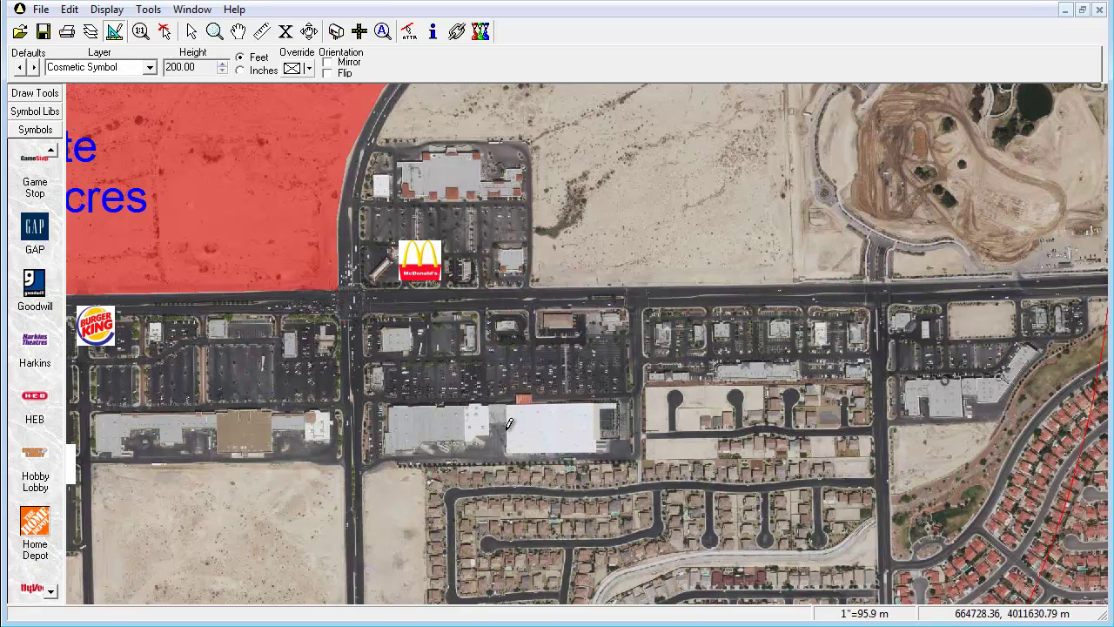
pyautogui.click(551, 419)
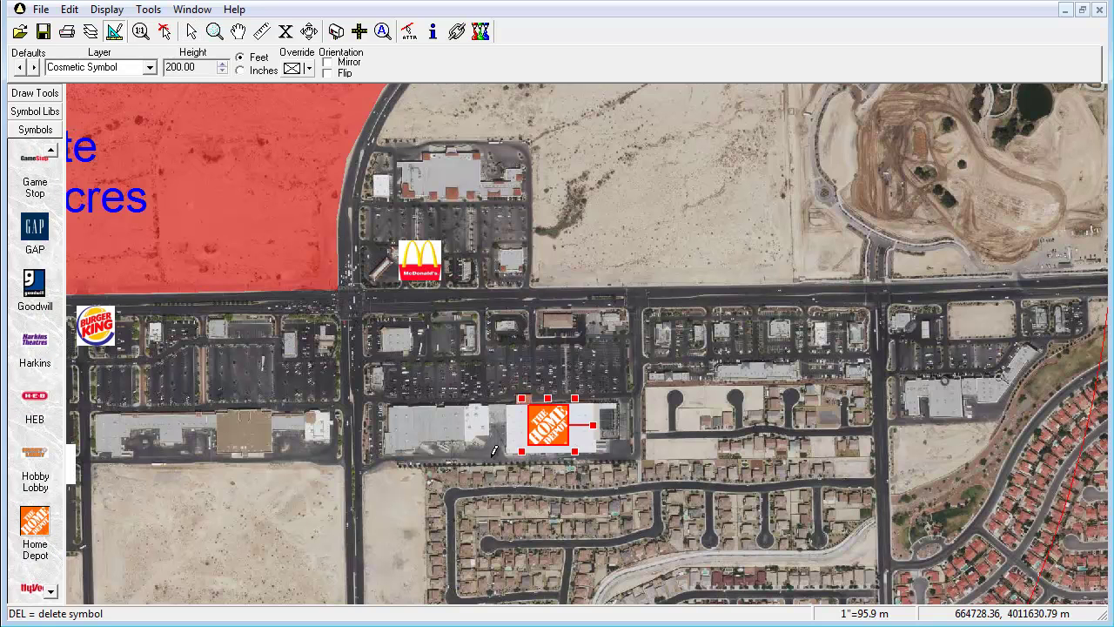
pyautogui.click(52, 576)
pyautogui.scroll(-5, 35, 435)
pyautogui.scroll(-4, 49, 565)
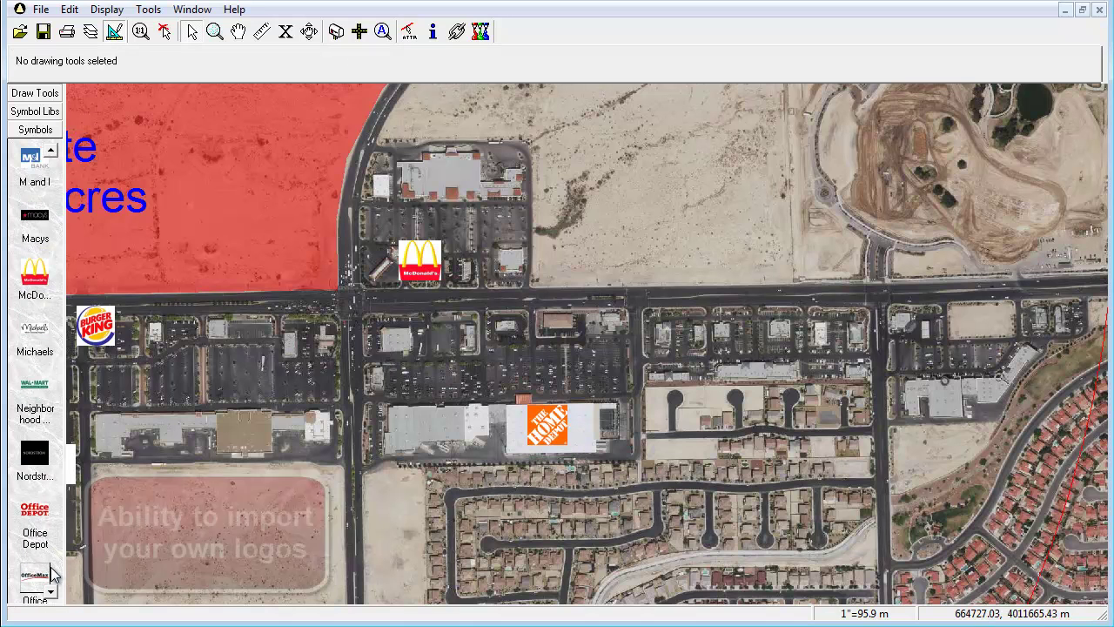
pyautogui.click(39, 576)
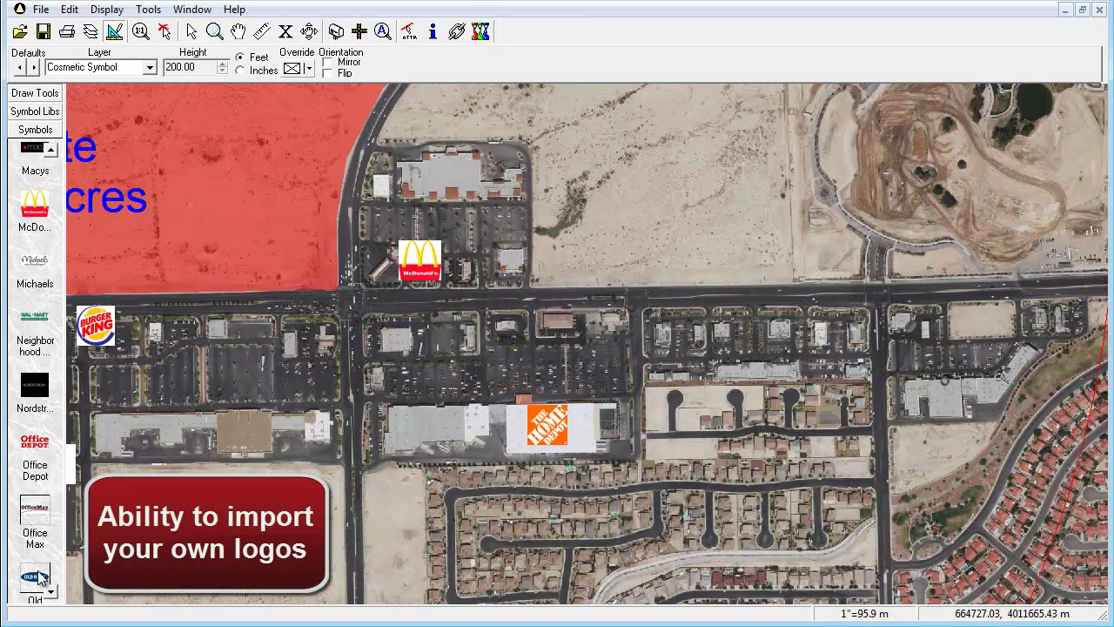
pyautogui.click(428, 421)
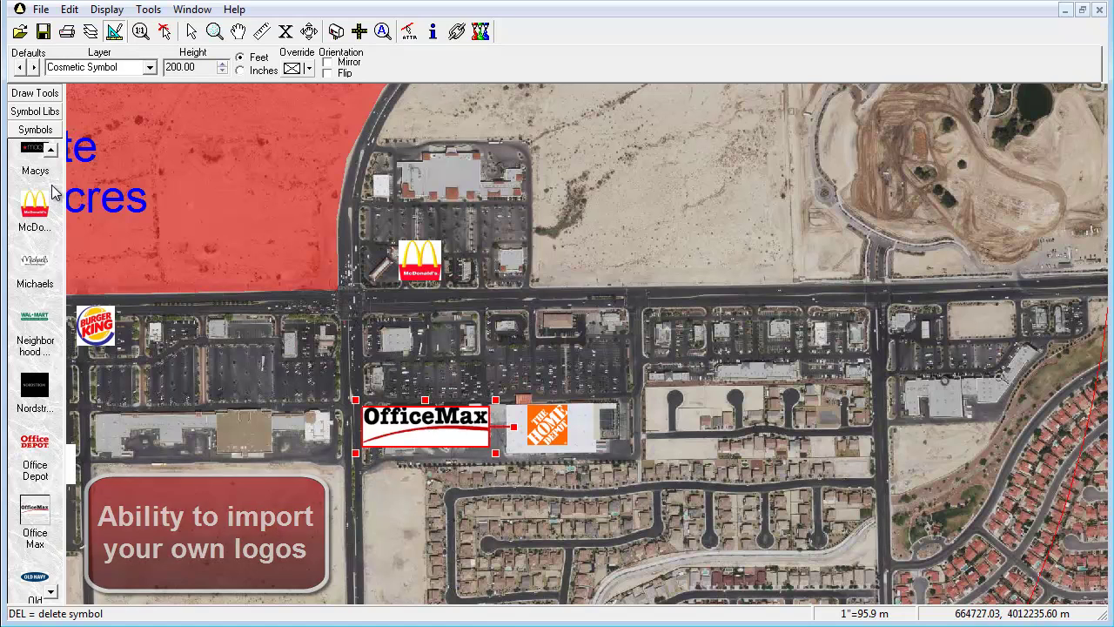
# - Import the Applebee's logo as a symbol and place it south of McDonald's
pyautogui.scroll(10, 51, 180)
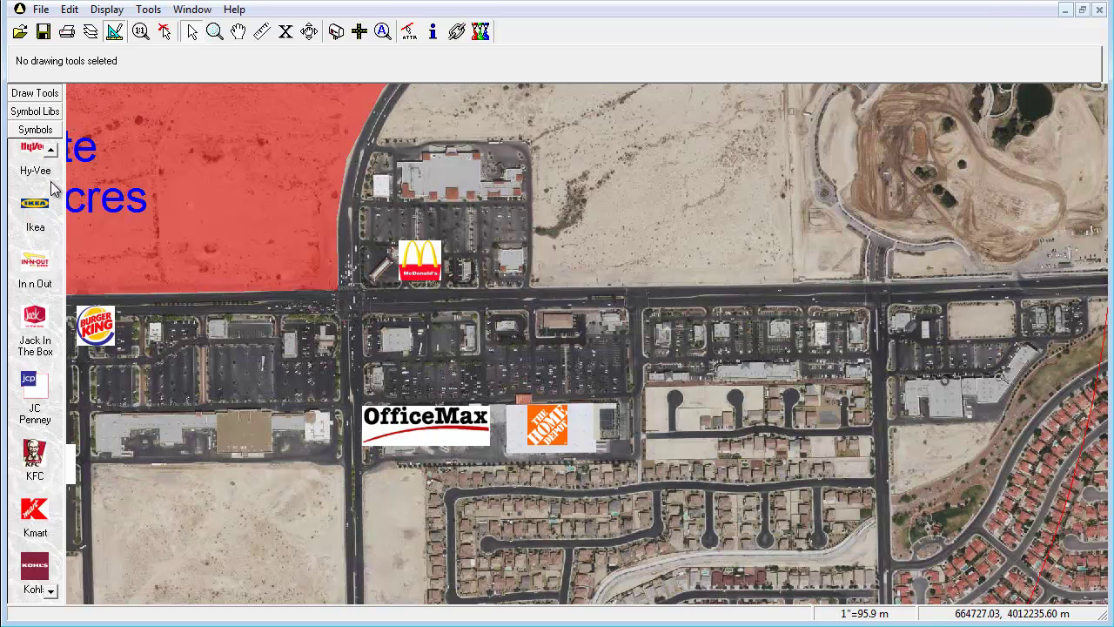
pyautogui.scroll(10, 50, 194)
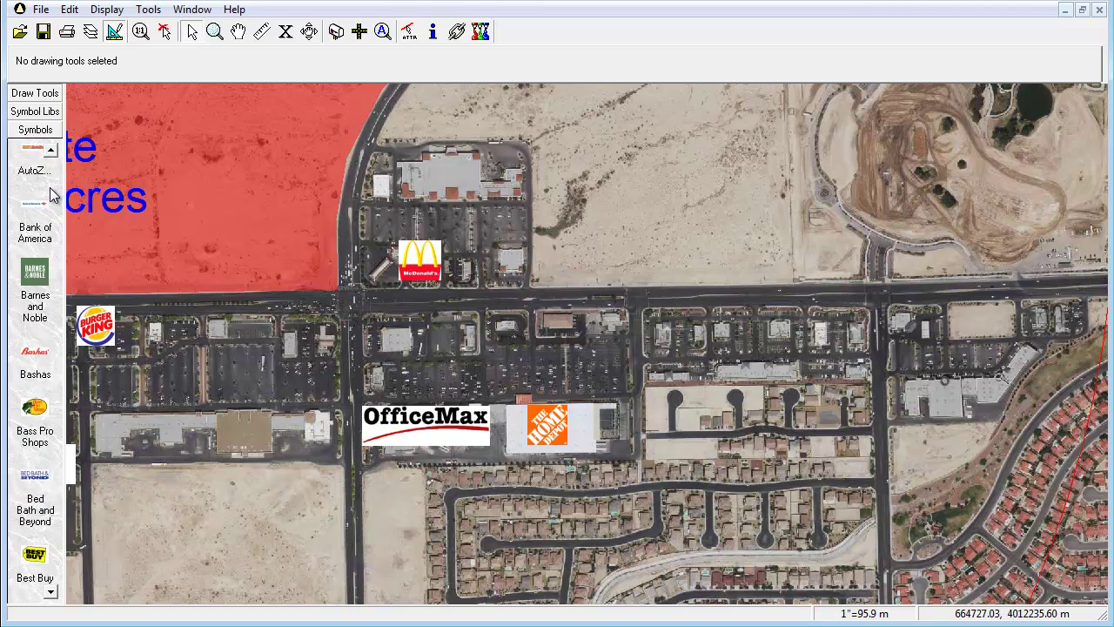
pyautogui.scroll(2, 51, 197)
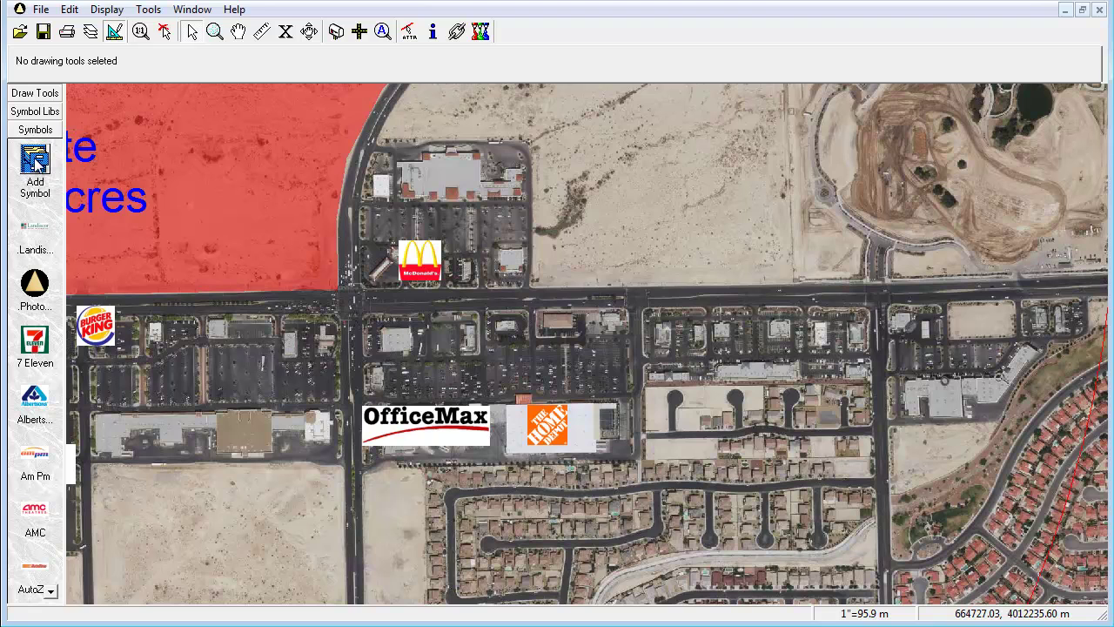
pyautogui.click(38, 160)
pyautogui.click(230, 398)
pyautogui.click(778, 604)
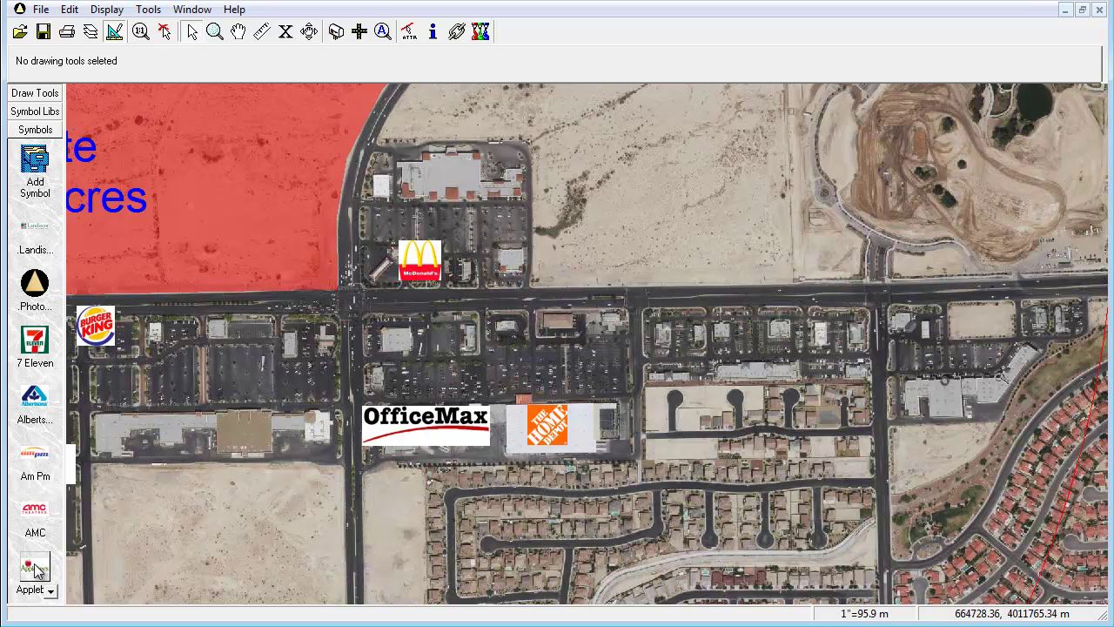
pyautogui.click(35, 570)
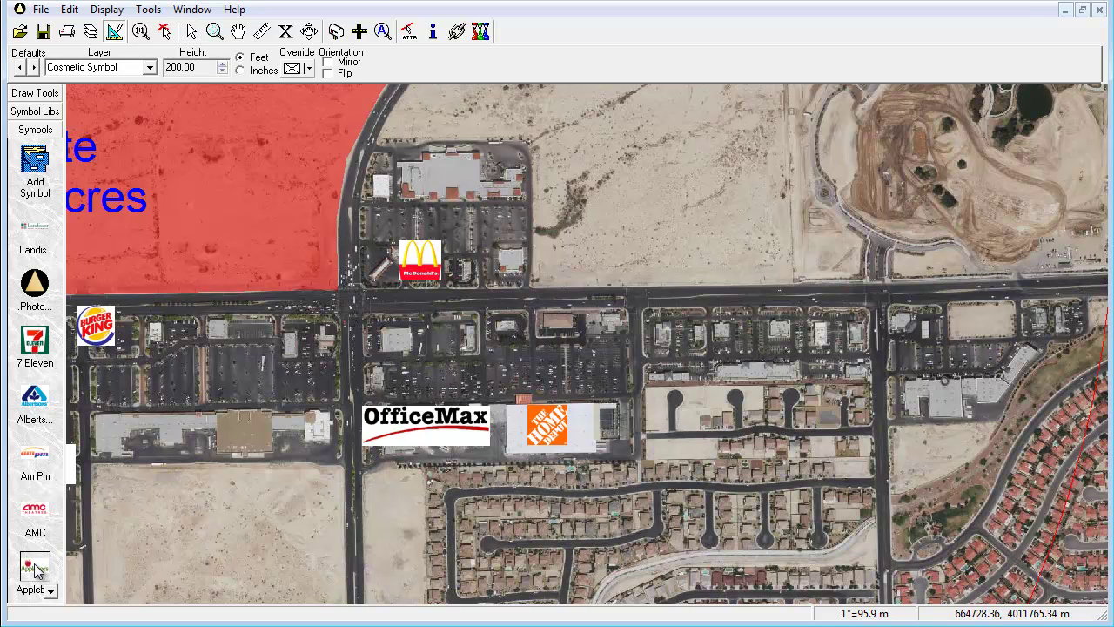
pyautogui.click(474, 331)
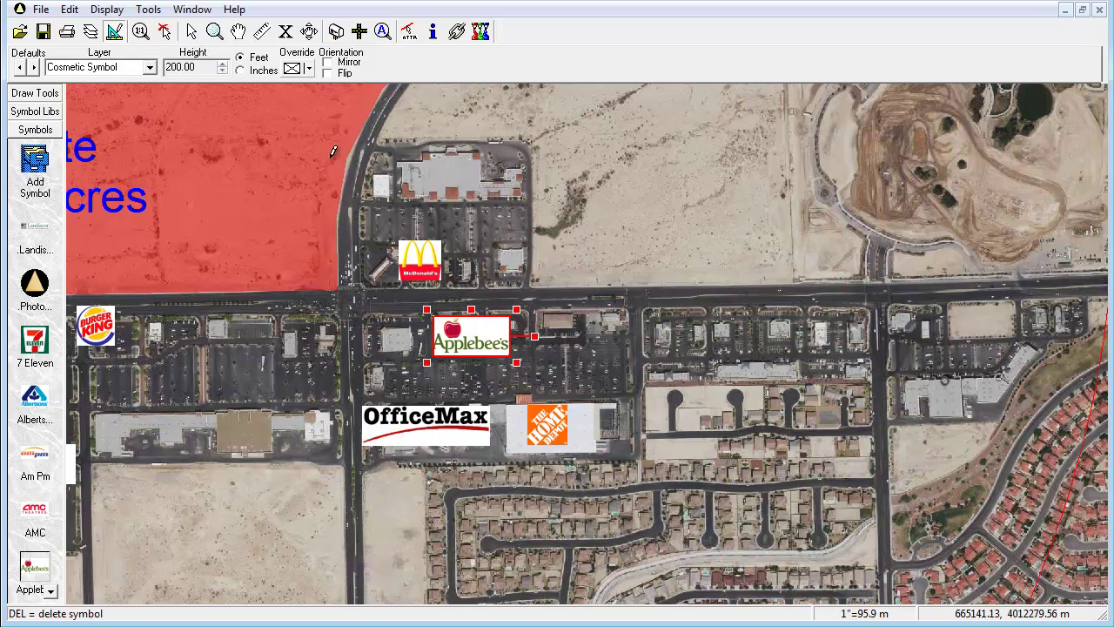
pyautogui.click(191, 32)
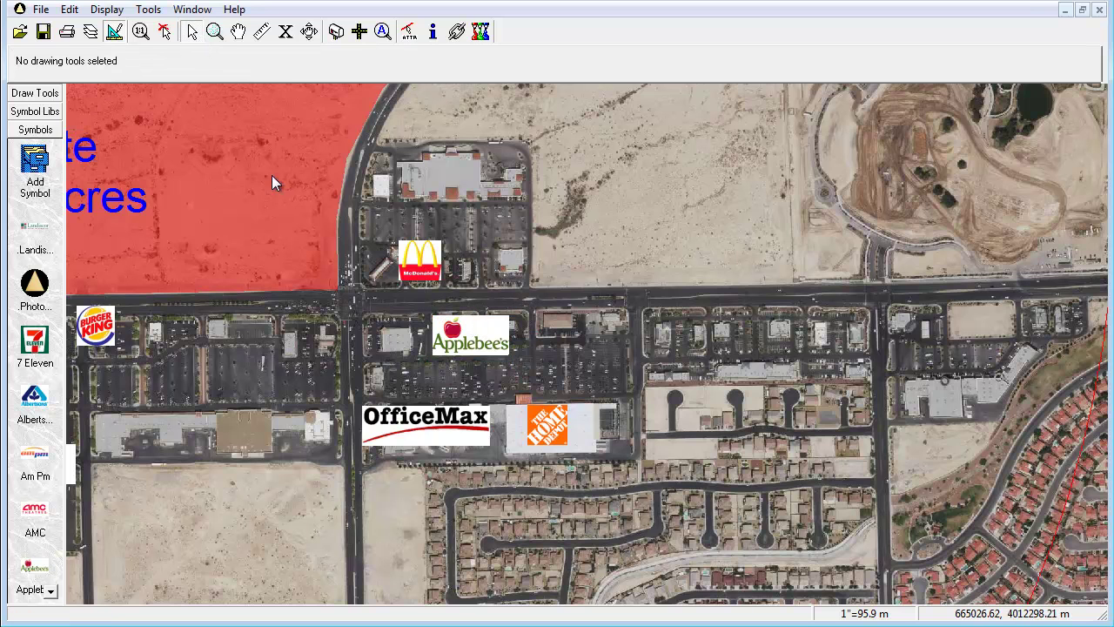
# - Delete the OfficeMax and Home Depot logos from the map
pyautogui.click(431, 426)
pyautogui.press('Delete')
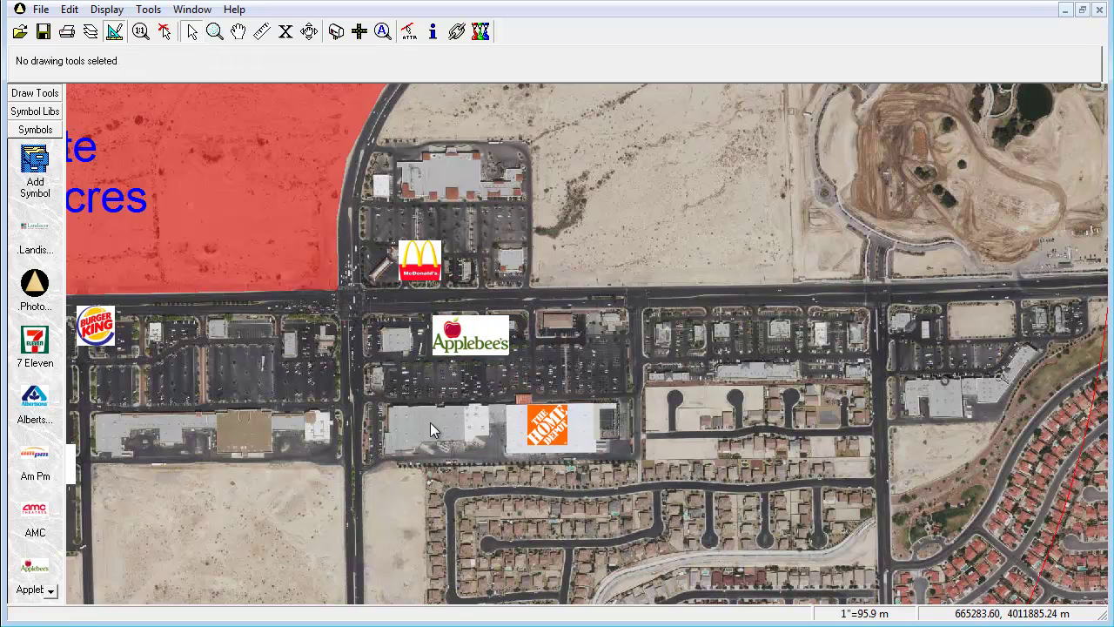
pyautogui.click(547, 427)
pyautogui.press('Delete')
pyautogui.scroll(1, 531, 295)
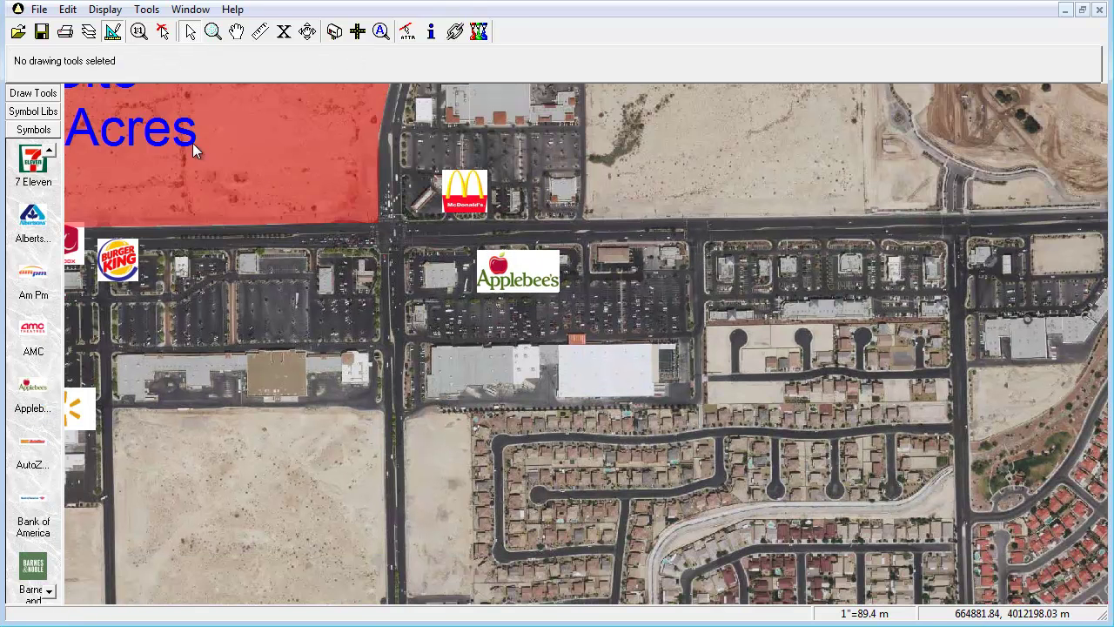
pyautogui.click(39, 9)
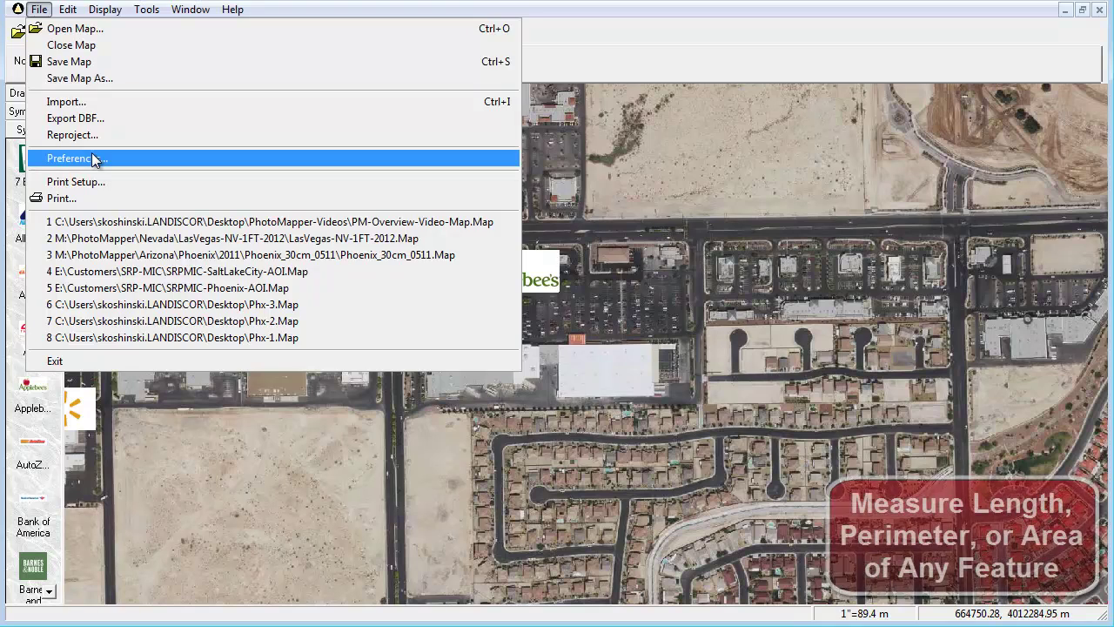
# - Set the Display preferences to US Survey Feet for distance and Acres for area
pyautogui.click(93, 156)
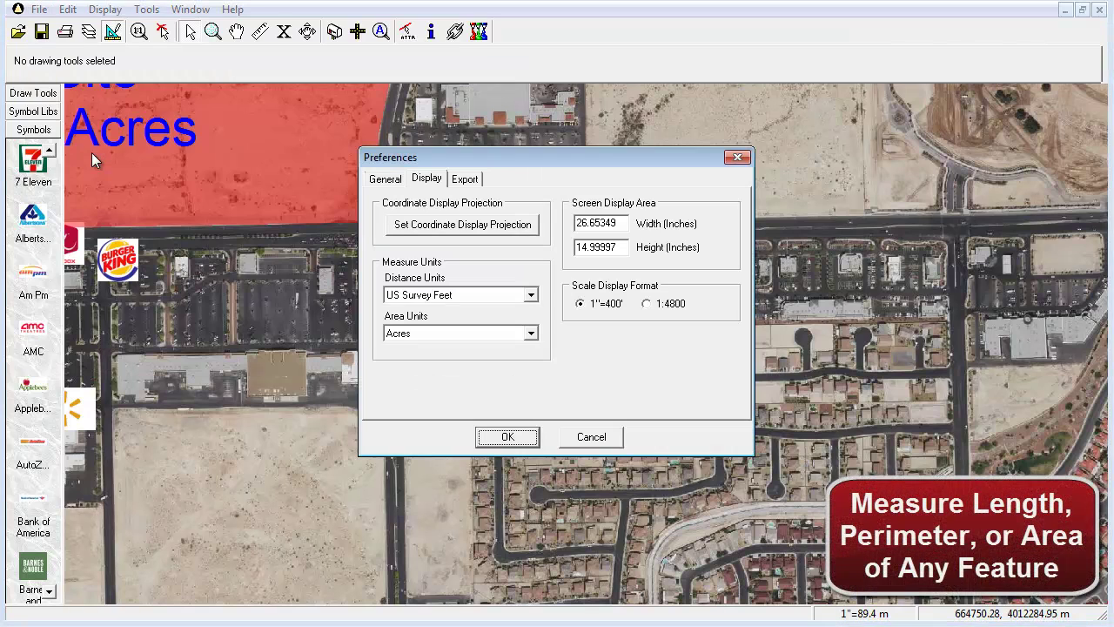
pyautogui.click(532, 296)
pyautogui.moveTo(534, 355)
pyautogui.mouseDown()
pyautogui.moveTo(535, 341)
pyautogui.moveTo(535, 351)
pyautogui.mouseUp()
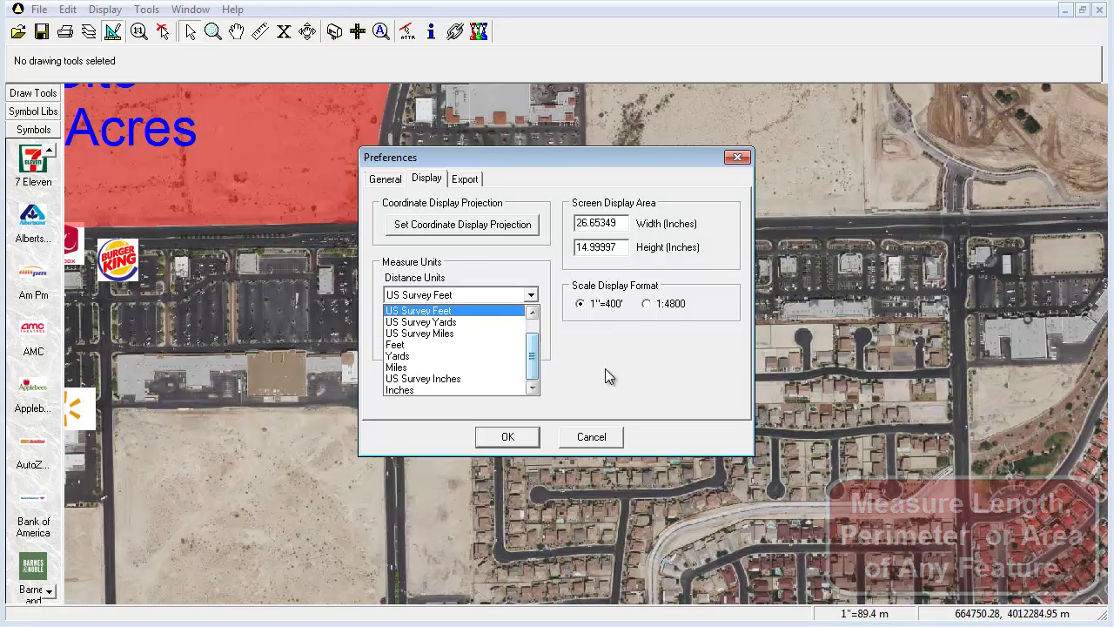
pyautogui.click(604, 375)
pyautogui.click(531, 334)
pyautogui.moveTo(534, 373); pyautogui.dragTo(533, 350)
pyautogui.click(594, 360)
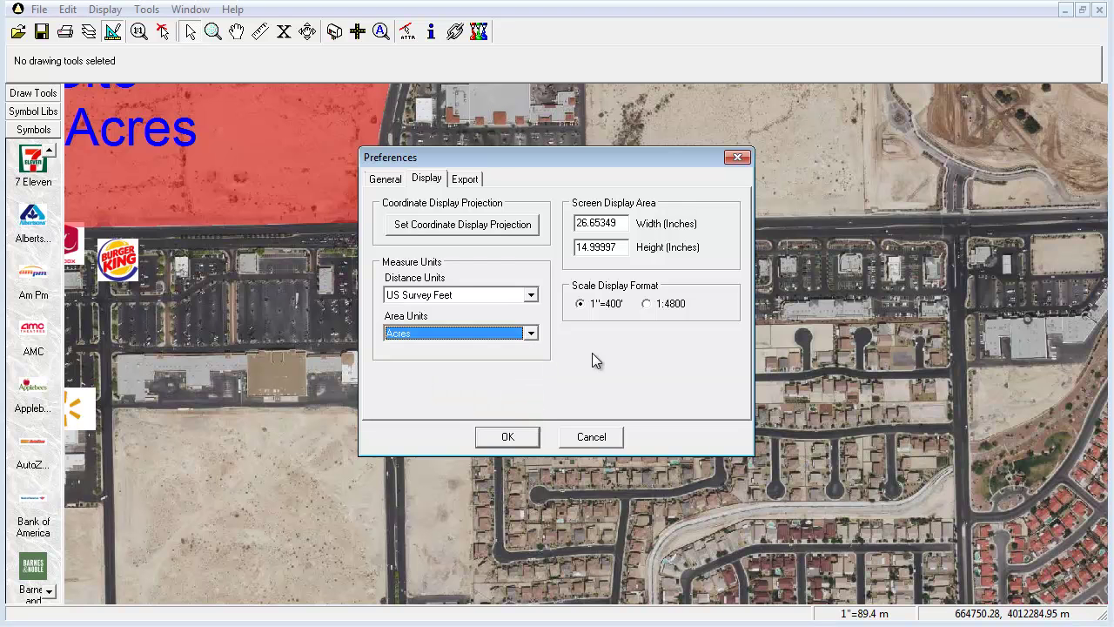
pyautogui.click(509, 438)
pyautogui.click(261, 35)
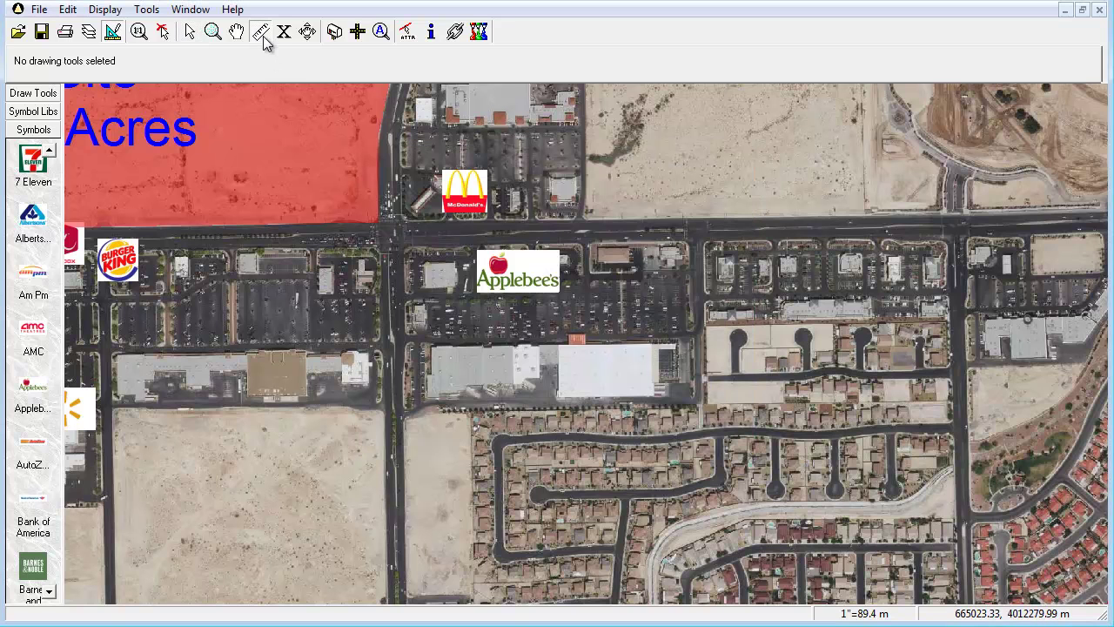
# - Measure the building beside Applebee's: 526.9 ft perimeter and 0.3949 acres
pyautogui.click(421, 261)
pyautogui.click(453, 261)
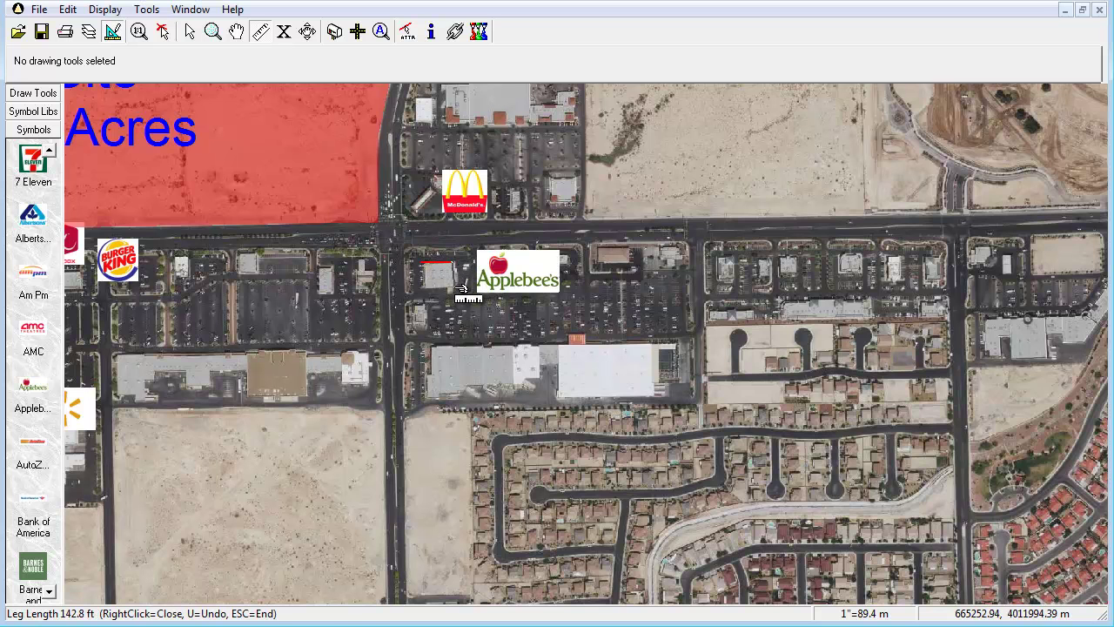
pyautogui.click(454, 288)
pyautogui.click(422, 288)
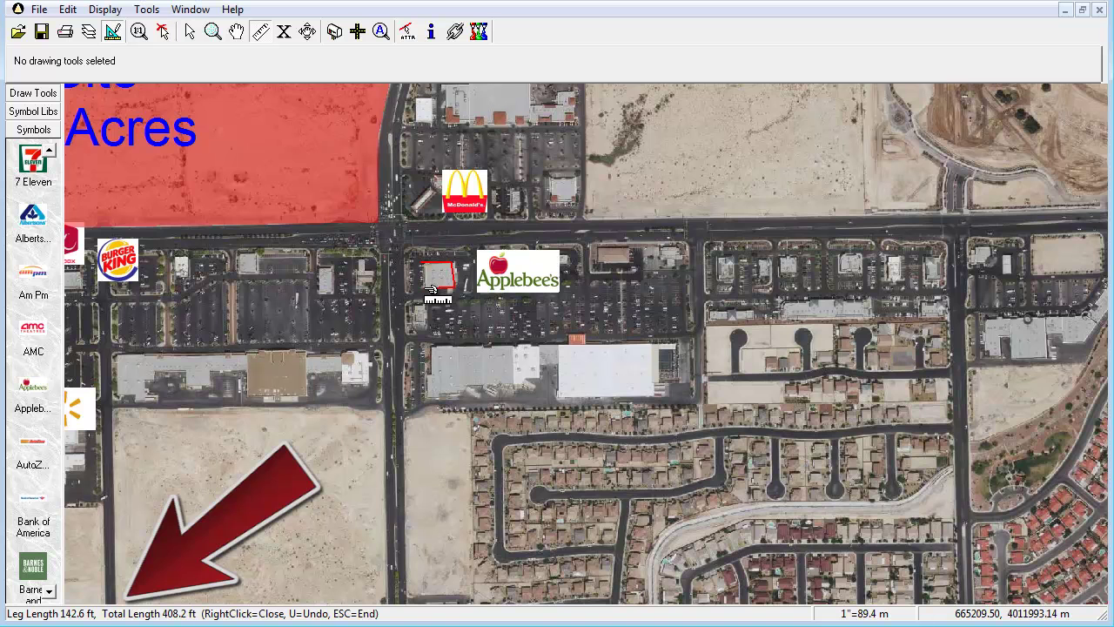
pyautogui.rightClick(430, 288)
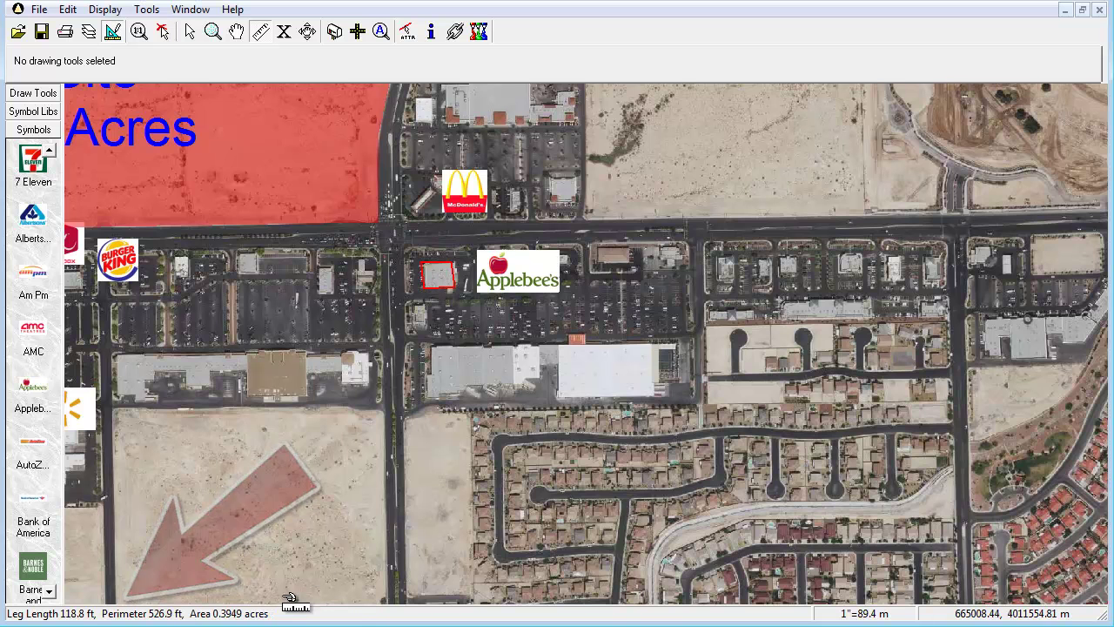
pyautogui.scroll(-1, 493, 296)
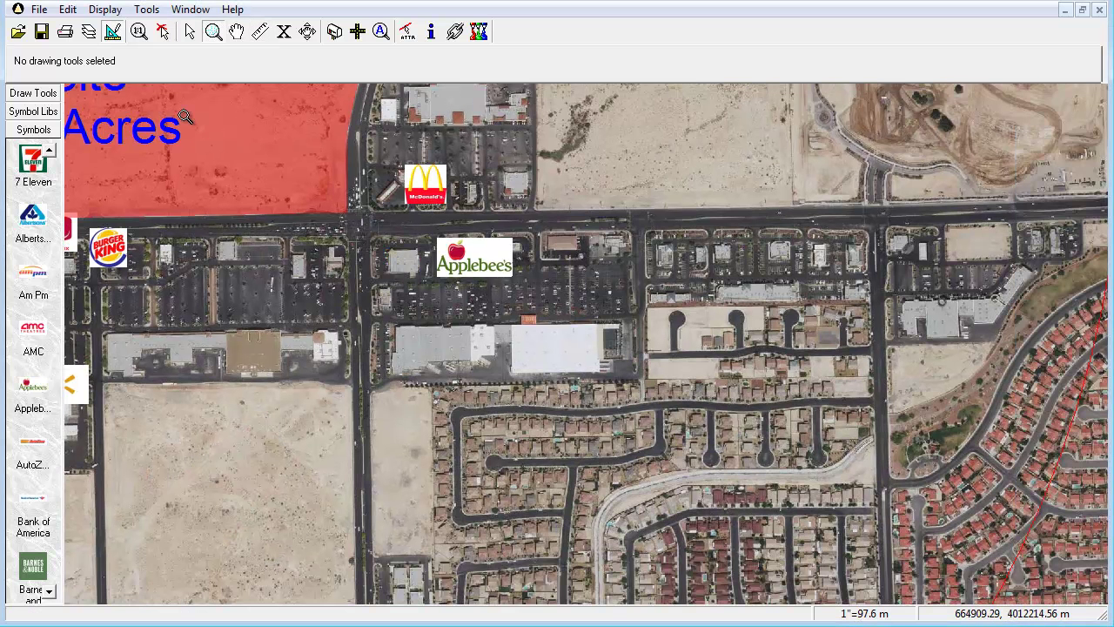
# - Hide the drawing tools, zoom out and centre the Site 78 Acres parcel
pyautogui.click(111, 33)
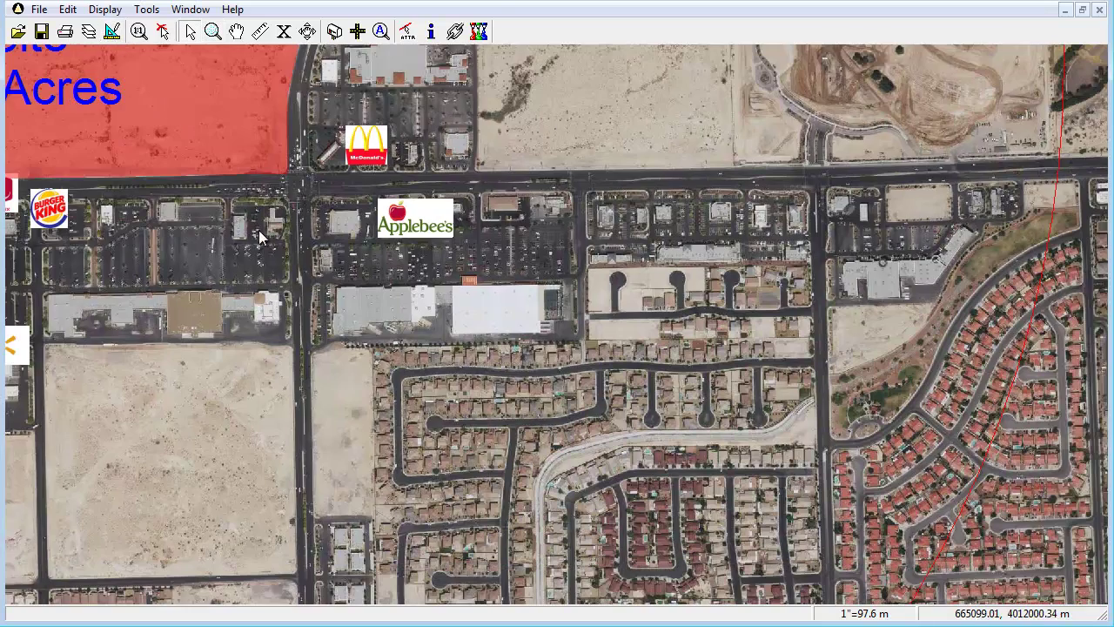
pyautogui.rightClick(249, 197)
pyautogui.moveTo(440, 294); pyautogui.dragTo(514, 316)
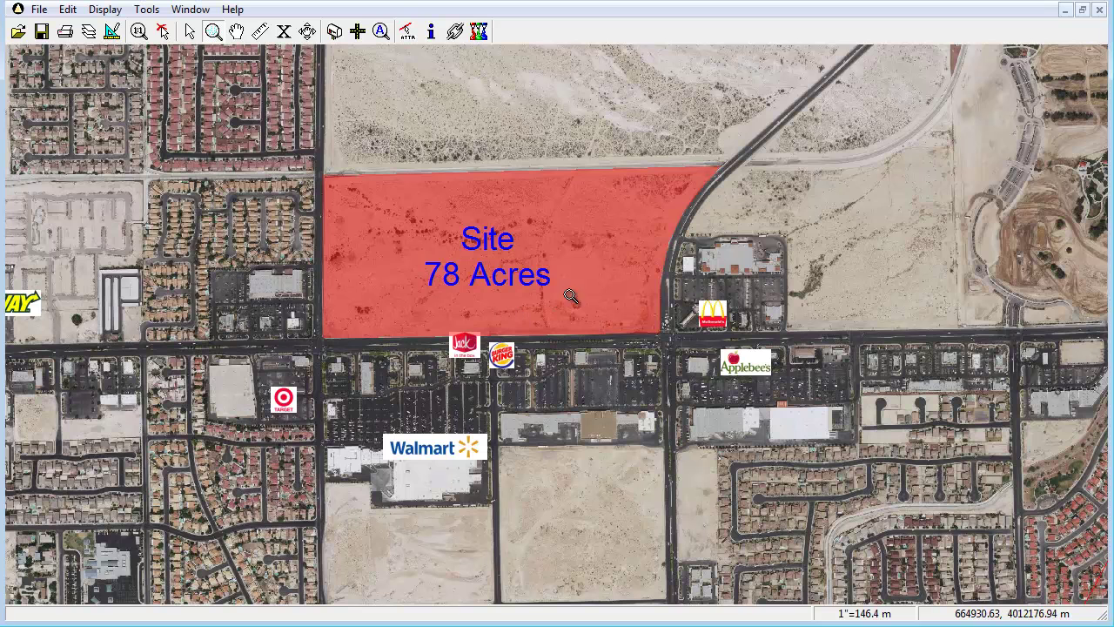
# - Confirm export preferences of 200 DPI, 36 by 24 inches, 24 Bit, including vector graphics
pyautogui.click(39, 10)
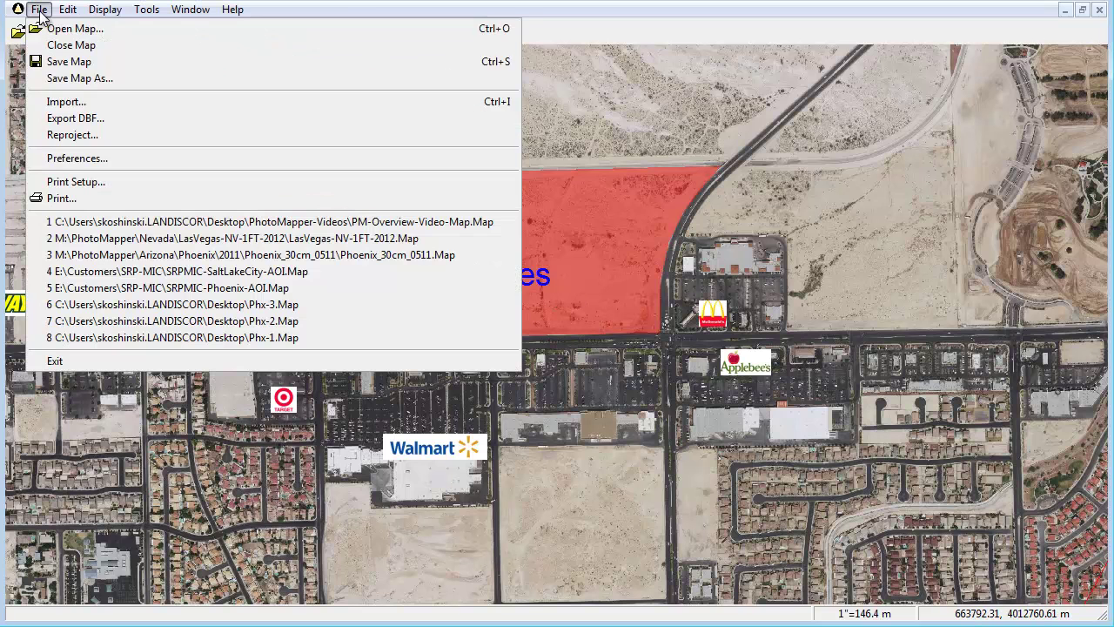
pyautogui.click(56, 155)
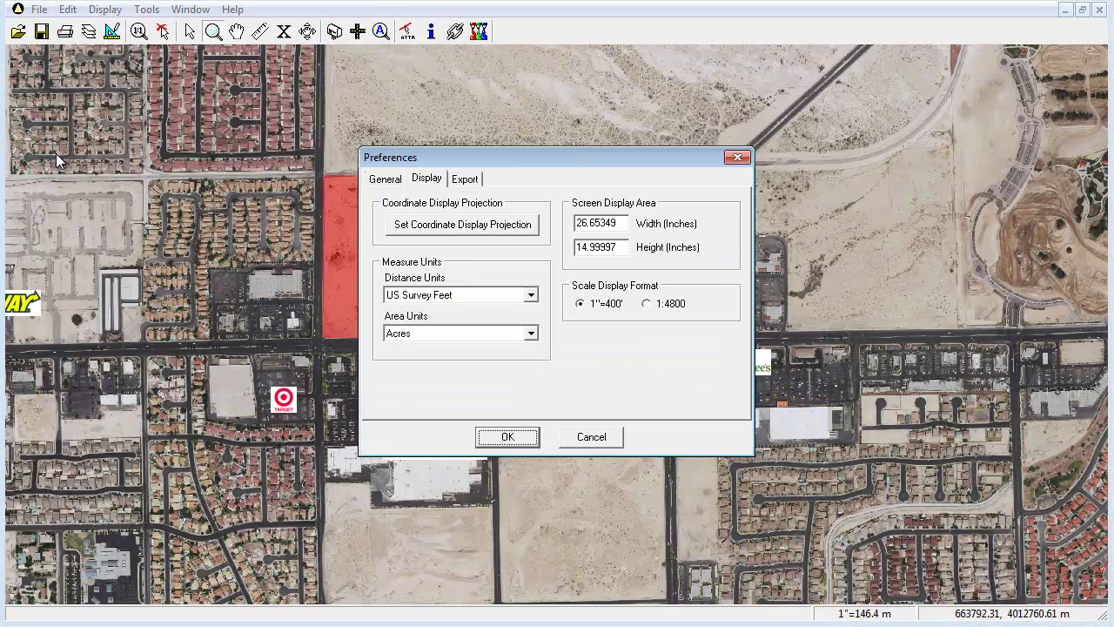
pyautogui.click(464, 180)
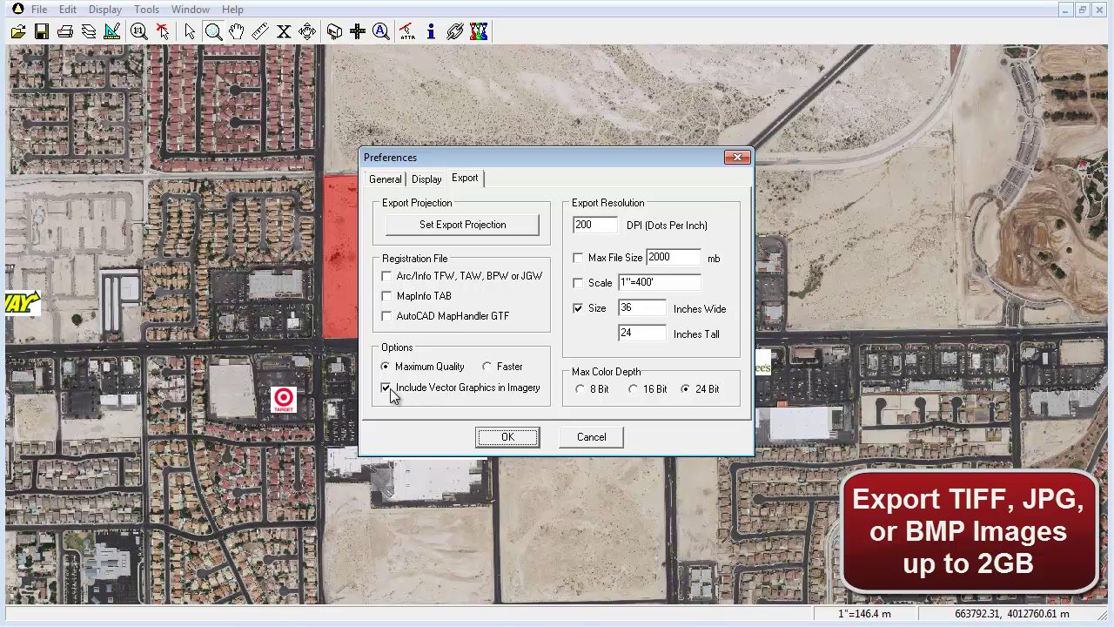
pyautogui.click(508, 437)
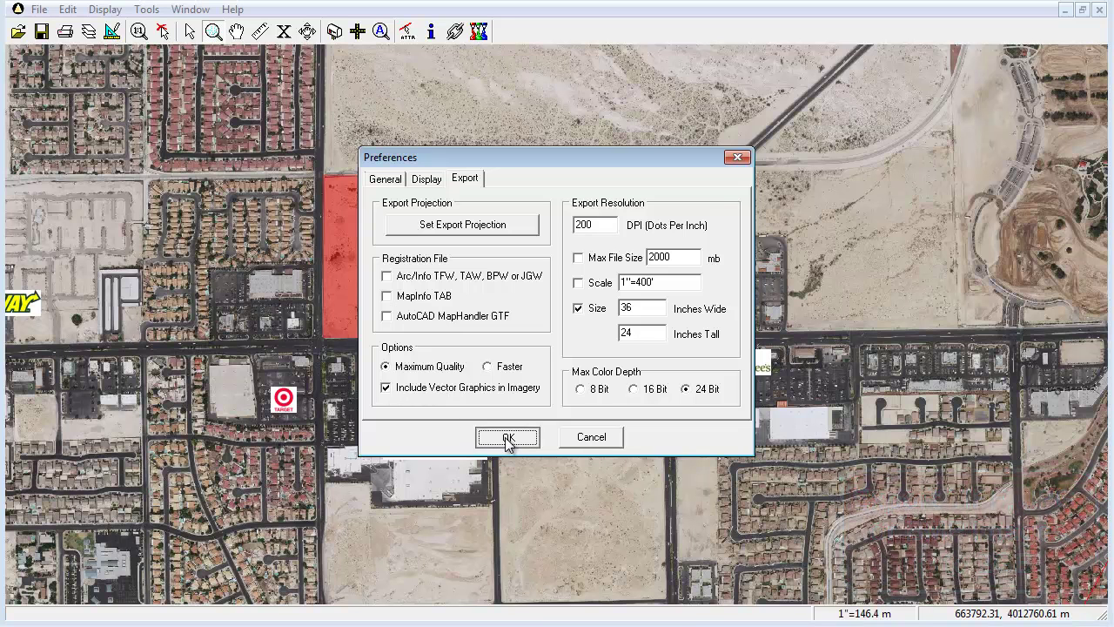
pyautogui.click(283, 32)
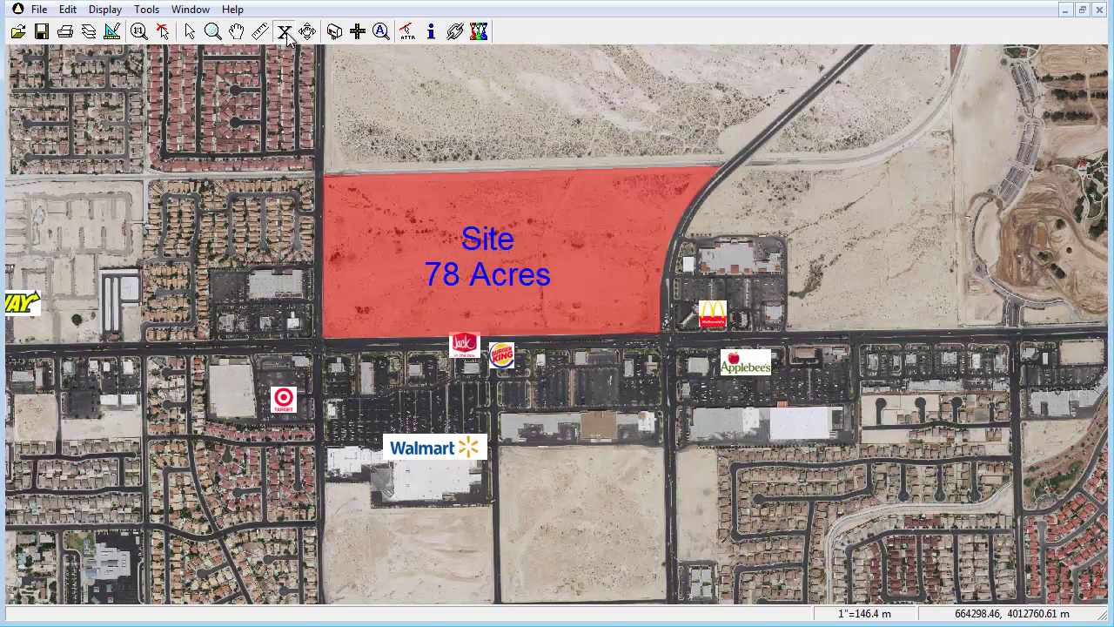
# - Export the framed Site 78 Acres area as an image, preview it, then close Photo Viewer
pyautogui.moveTo(175, 90); pyautogui.dragTo(702, 471)
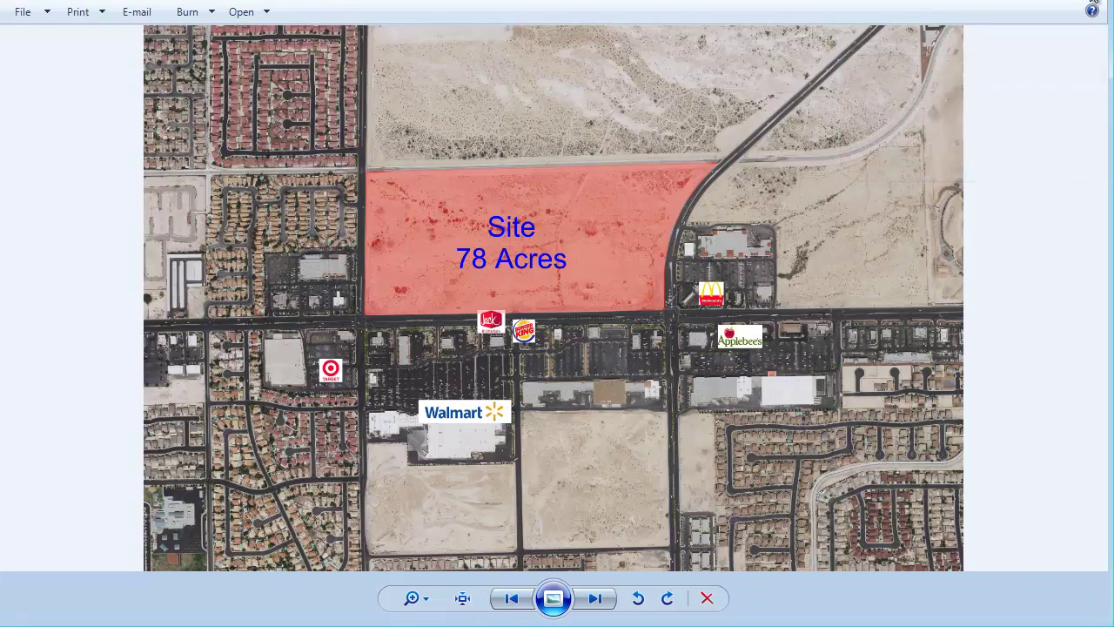
pyautogui.click(1100, 3)
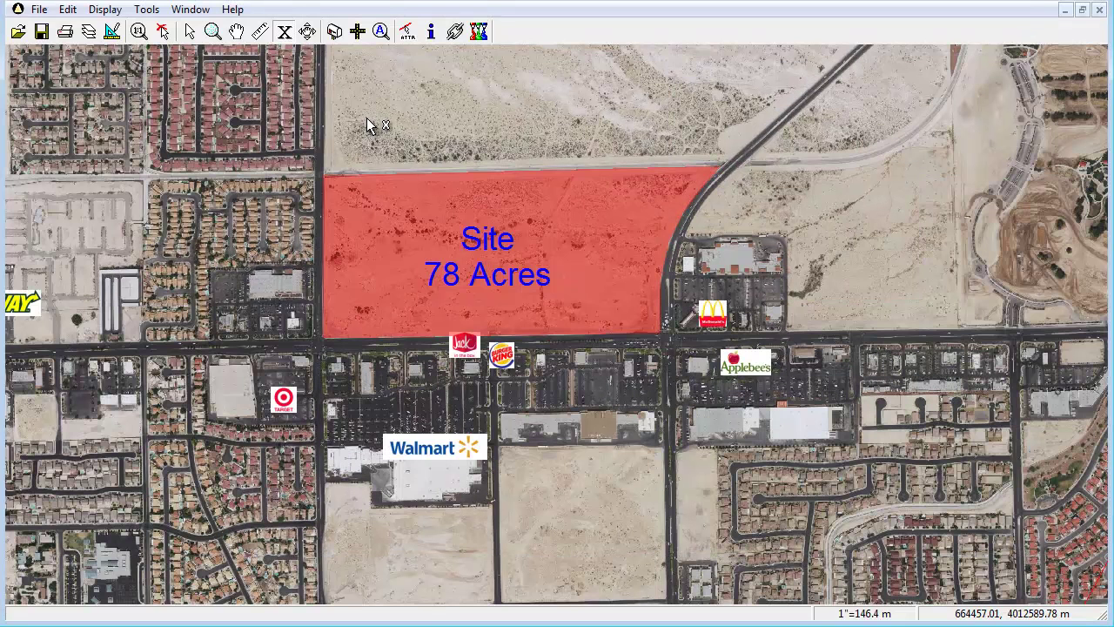
# - Create a new layout window whose map extent is zoomed to the Site 78 Acres parcel and nearby retailers
pyautogui.click(202, 12)
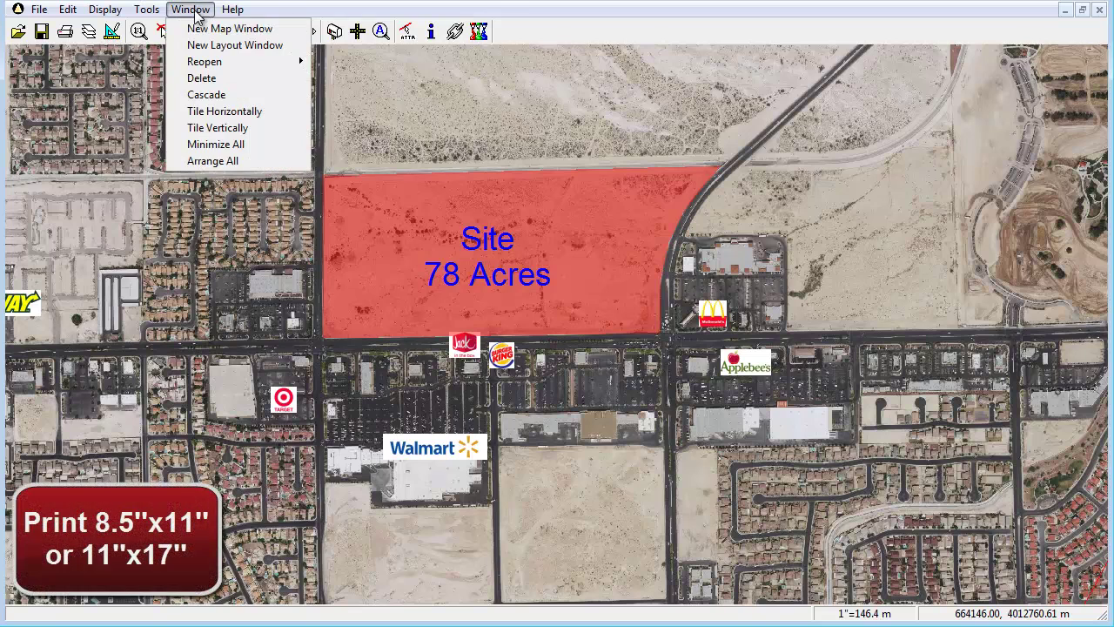
pyautogui.click(200, 43)
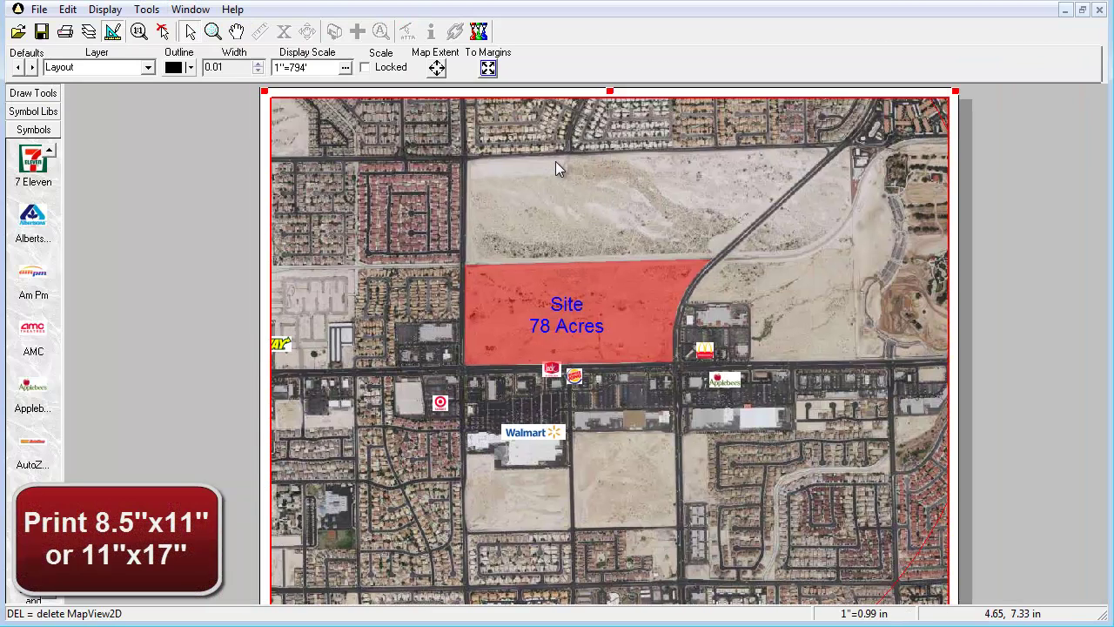
pyautogui.click(437, 67)
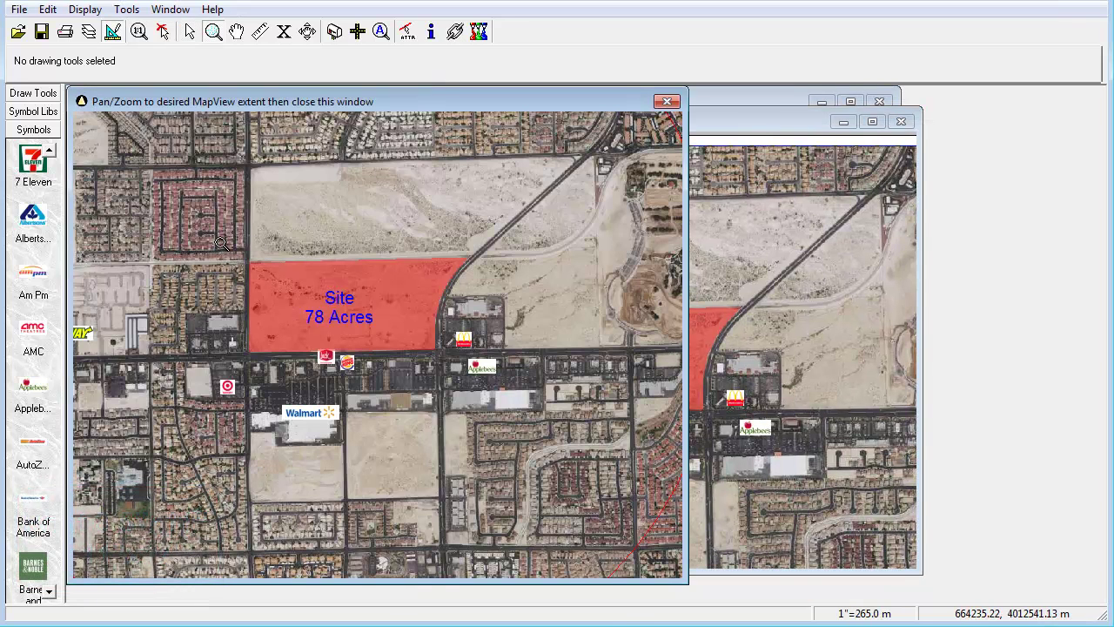
pyautogui.moveTo(346, 337); pyautogui.dragTo(590, 463)
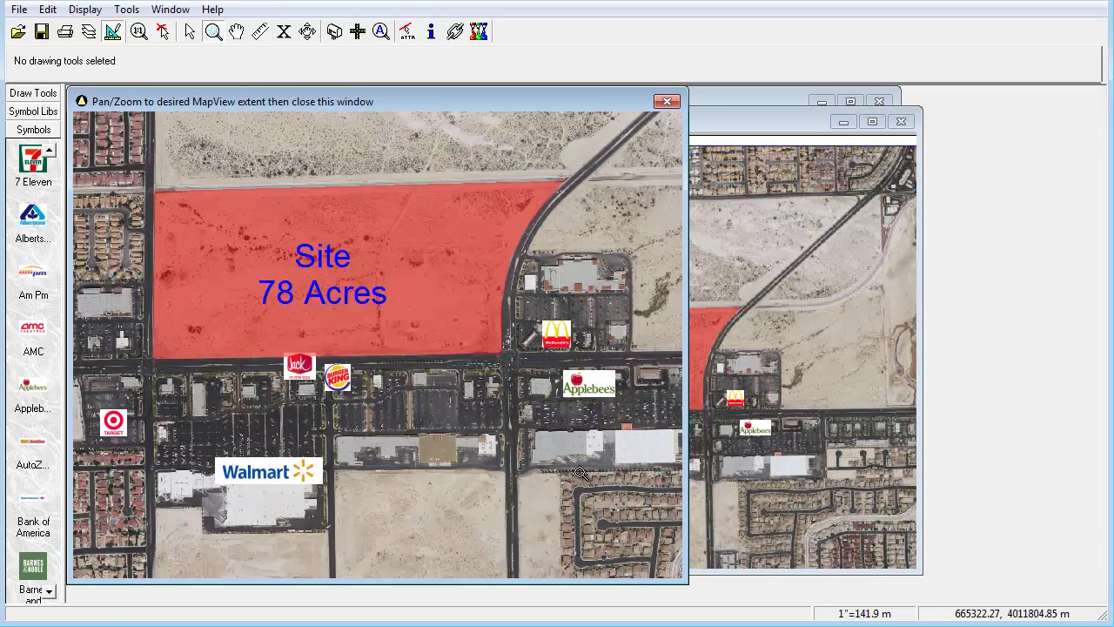
pyautogui.click(667, 102)
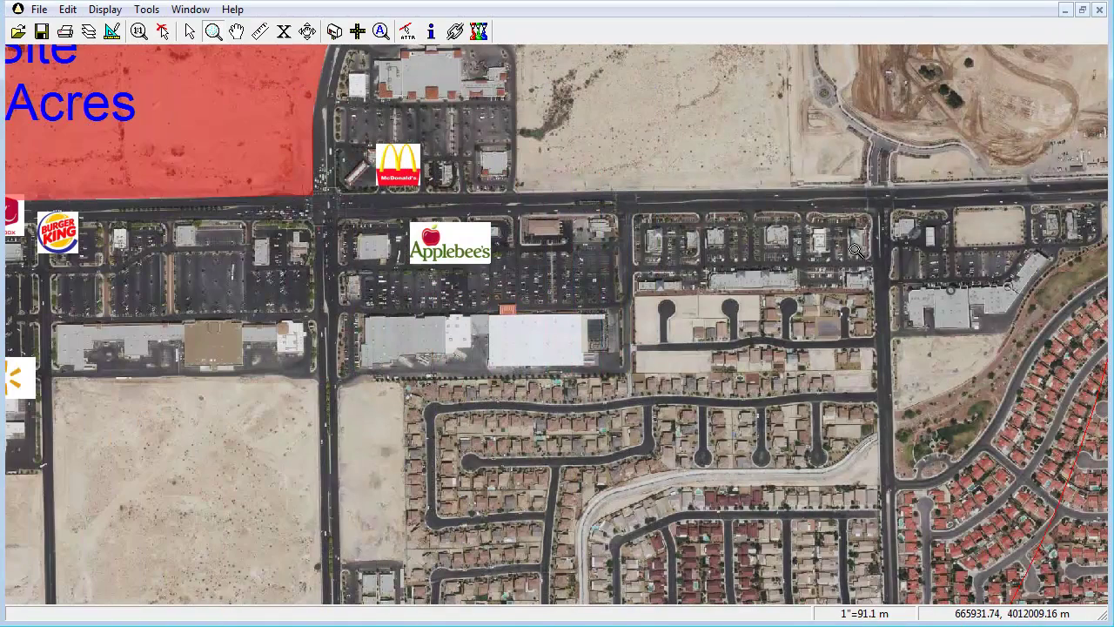
# - Zoom out to full extents and tick the Albertsons, CVS, HomeDepot, KFC, Lowes and Safeway layers
pyautogui.click(106, 10)
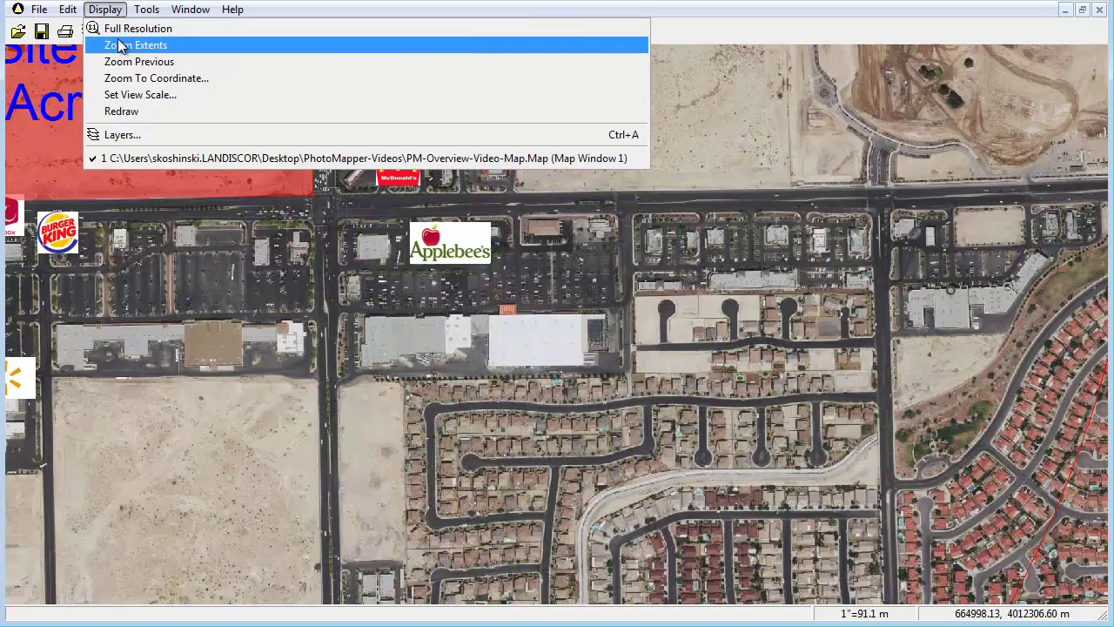
pyautogui.click(131, 45)
pyautogui.click(89, 31)
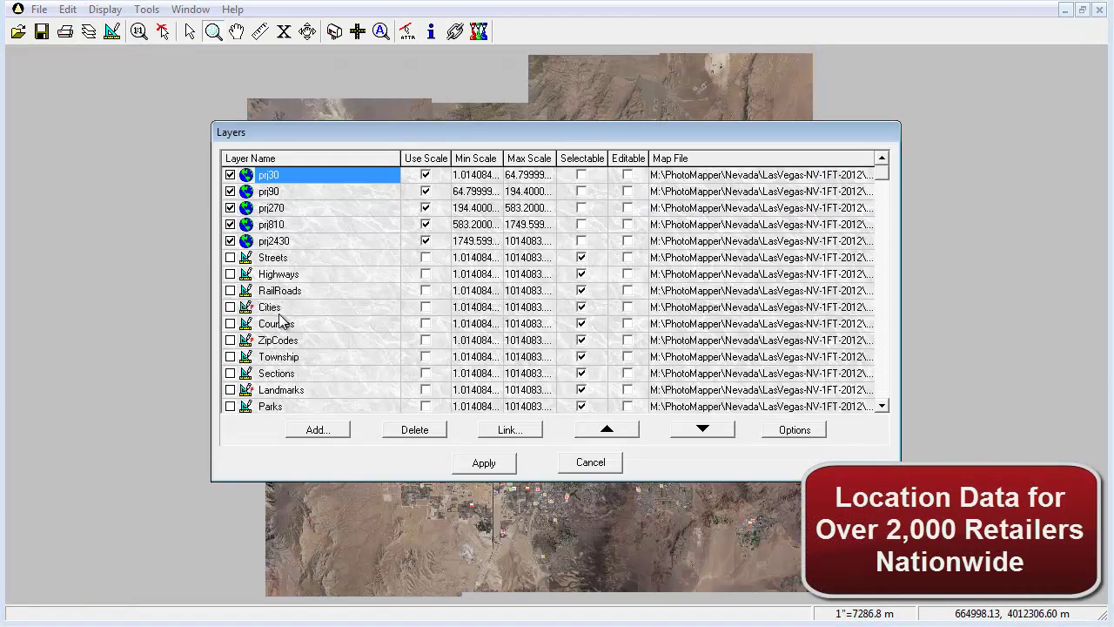
pyautogui.scroll(-4, 283, 322)
pyautogui.click(231, 241)
pyautogui.click(230, 289)
pyautogui.click(230, 306)
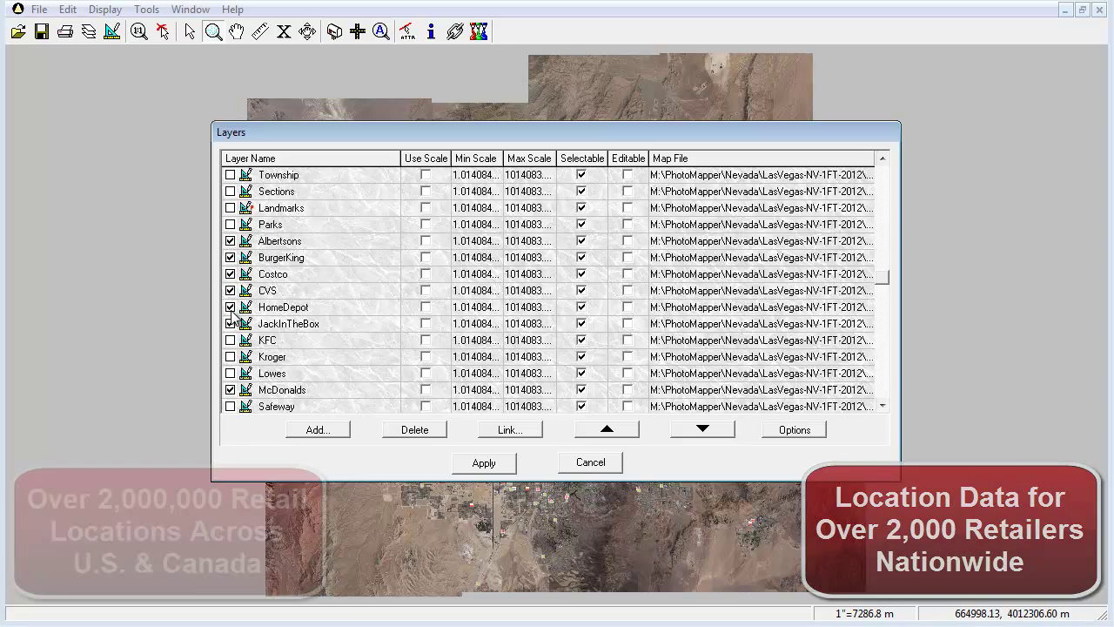
pyautogui.click(230, 339)
pyautogui.click(230, 372)
pyautogui.click(230, 406)
# - Tick the TacoBell and Walgreens logo layers and apply the layer list
pyautogui.scroll(-3, 252, 383)
pyautogui.scroll(-1, 261, 361)
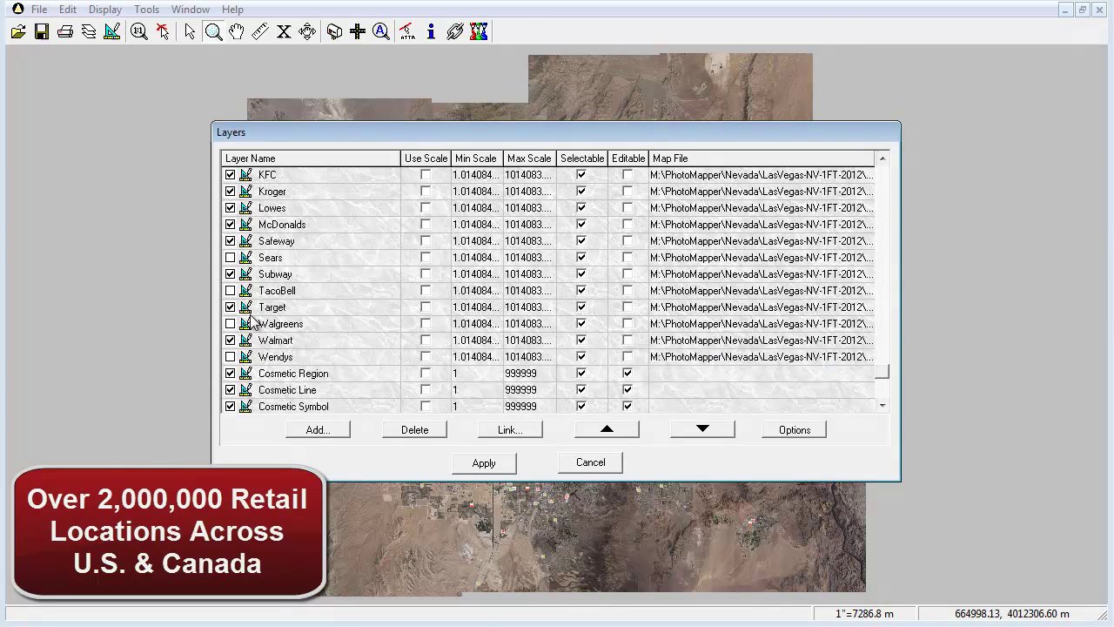
pyautogui.click(230, 290)
pyautogui.click(230, 323)
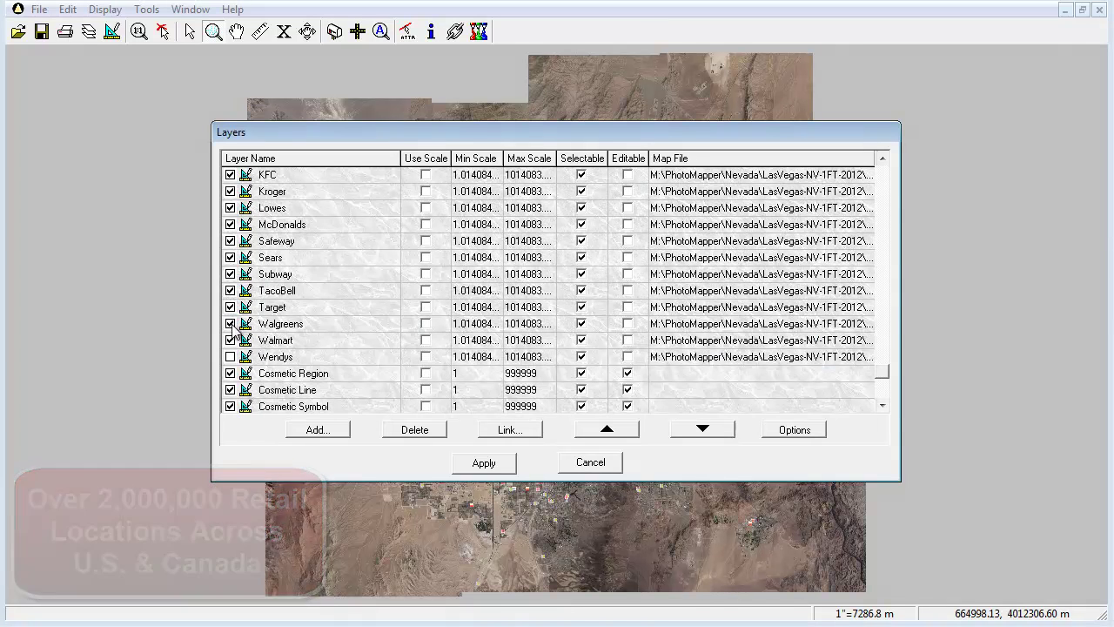
pyautogui.click(489, 462)
# - Zoom from northwest Las Vegas to the KFC, Albertsons, McDonald's, CVS and Walgreens intersection
pyautogui.moveTo(380, 260); pyautogui.dragTo(451, 269)
pyautogui.moveTo(411, 117); pyautogui.dragTo(775, 352)
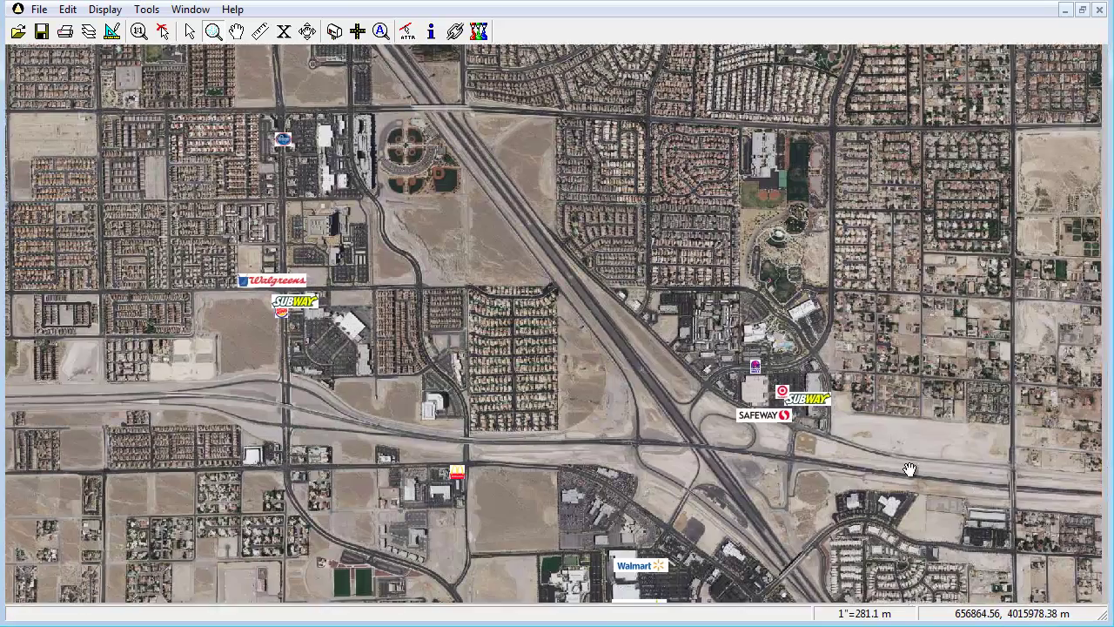
pyautogui.press('Right')
pyautogui.press('Down')
pyautogui.press('Left')
pyautogui.press('Down')
pyautogui.moveTo(422, 228); pyautogui.dragTo(723, 376)
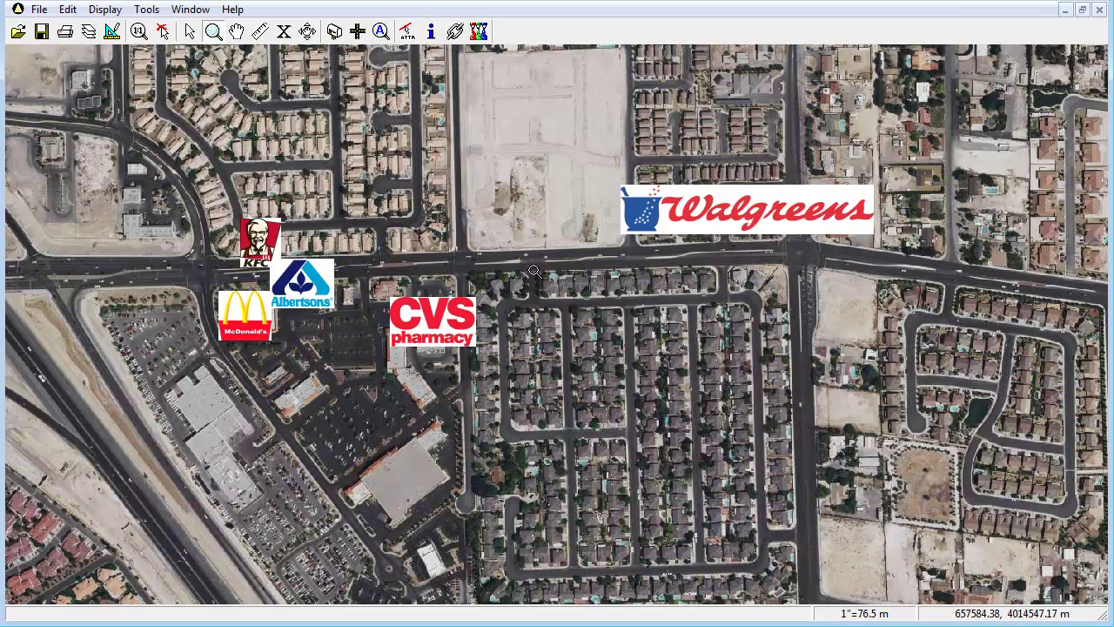
pyautogui.click(432, 35)
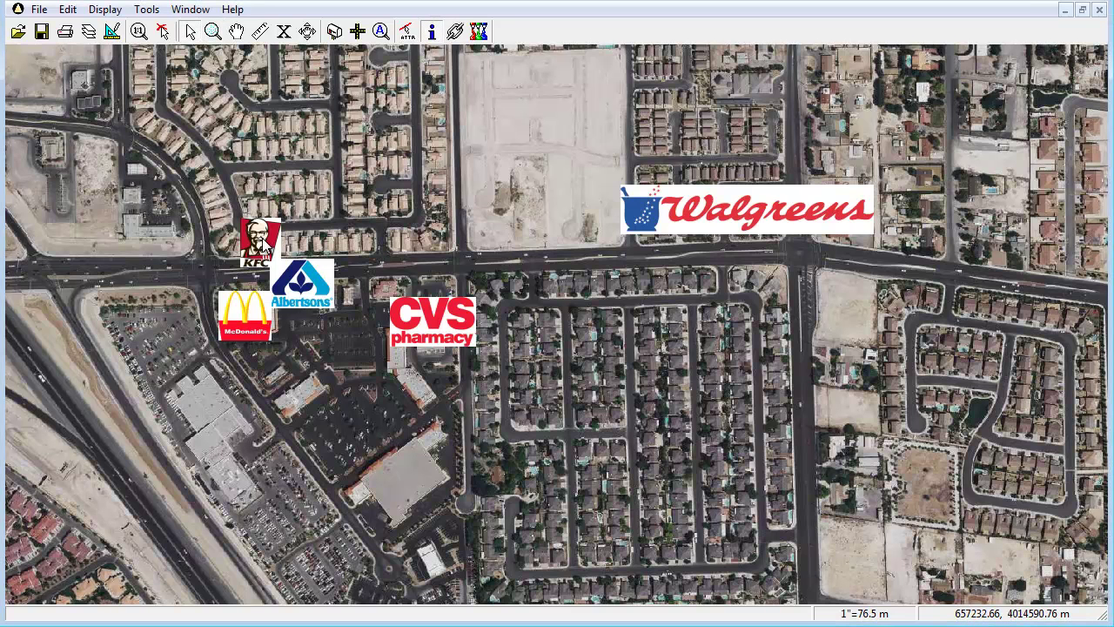
pyautogui.click(258, 246)
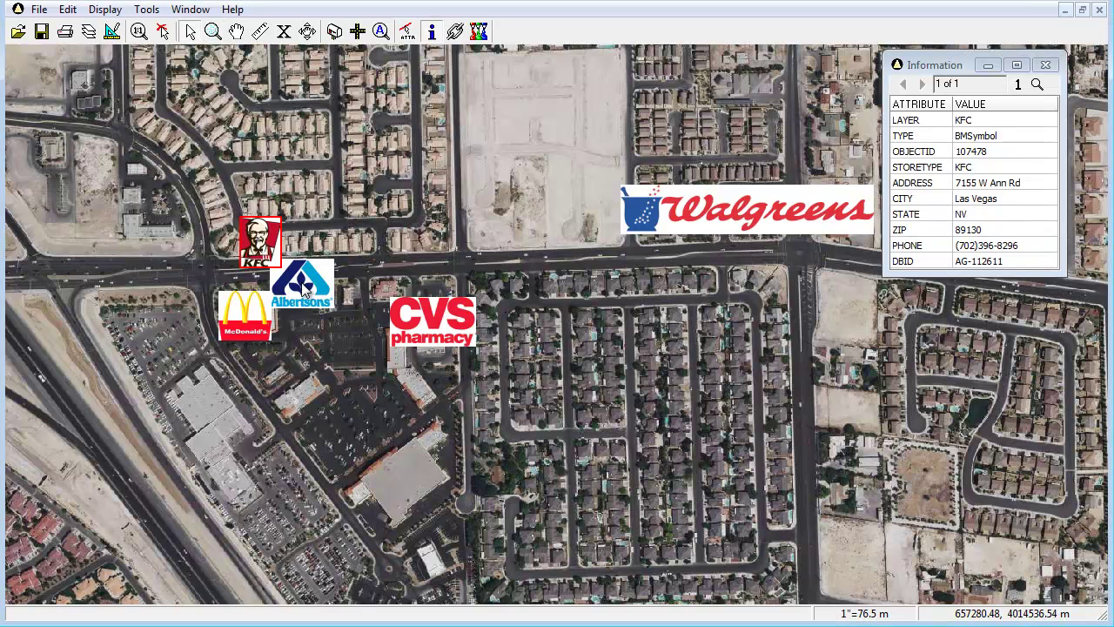
pyautogui.click(301, 282)
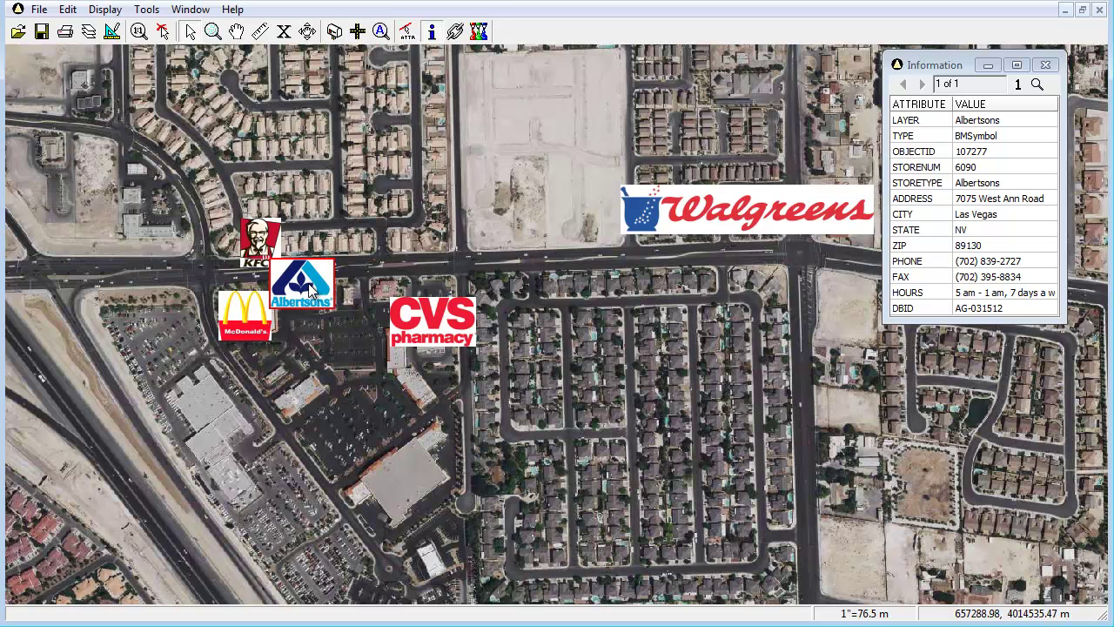
pyautogui.click(449, 321)
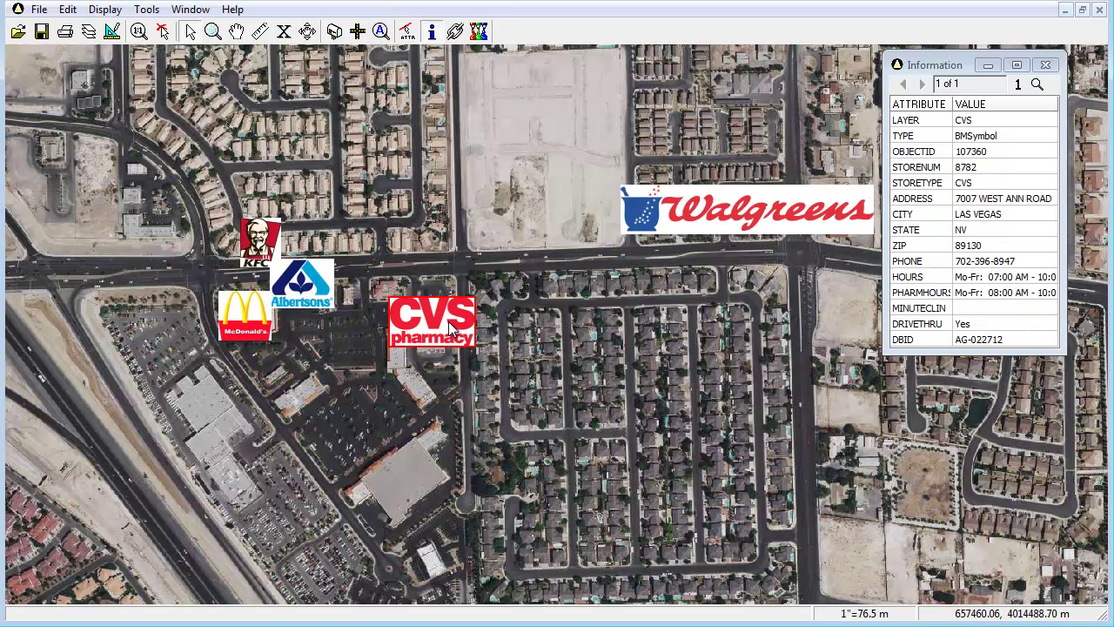
pyautogui.click(725, 211)
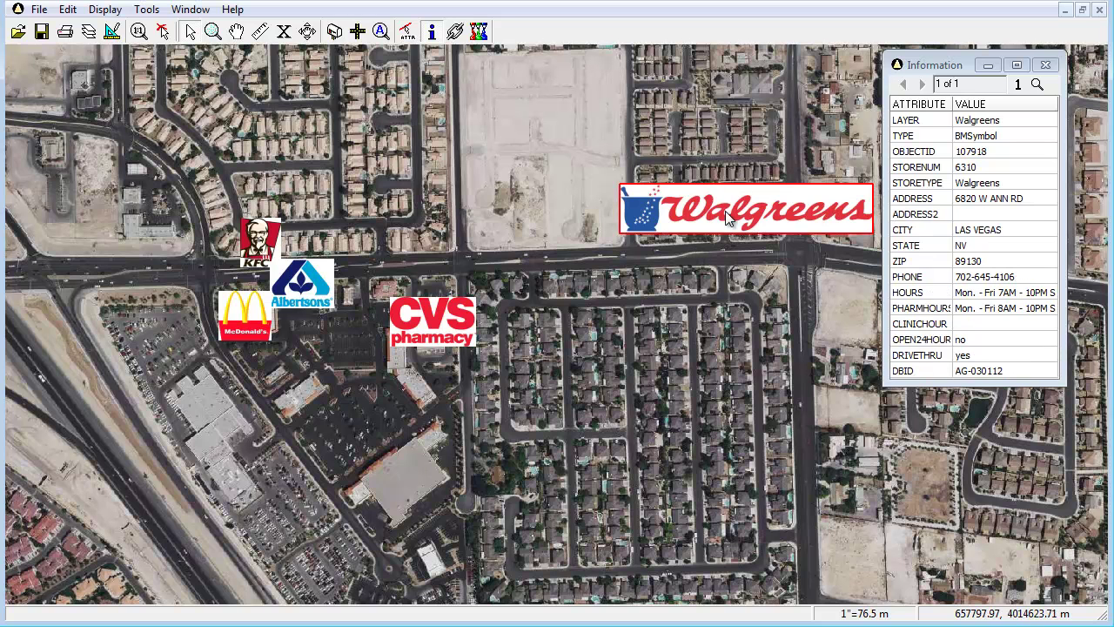
pyautogui.press('Escape')
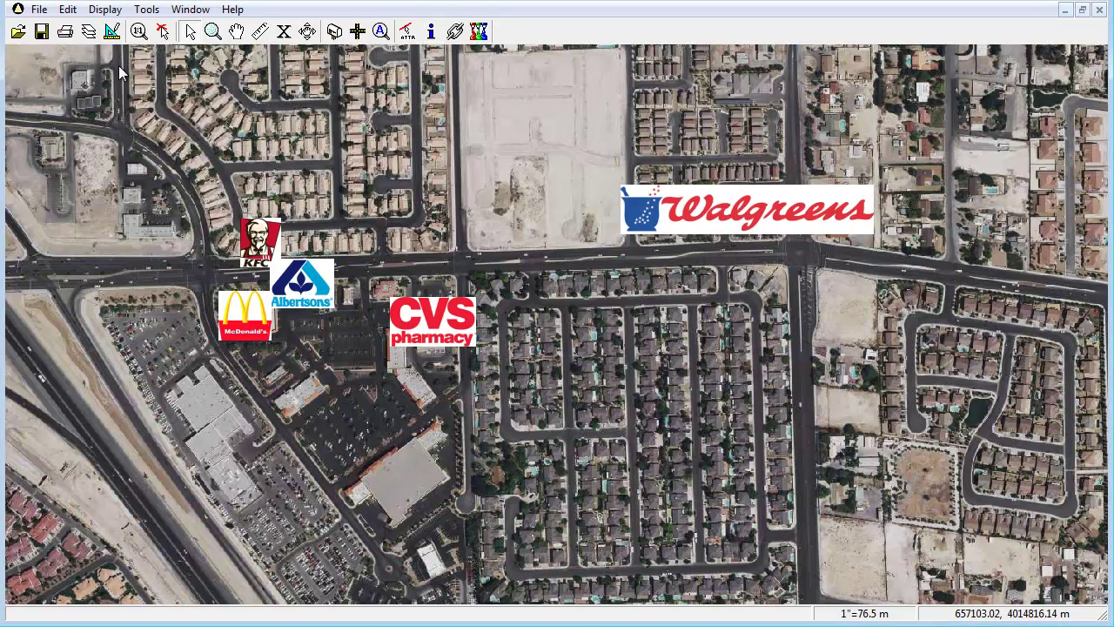
# - Open the 2013 Retail Sites table structure and add SQUARE_FT and BUILDER fields
pyautogui.click(87, 32)
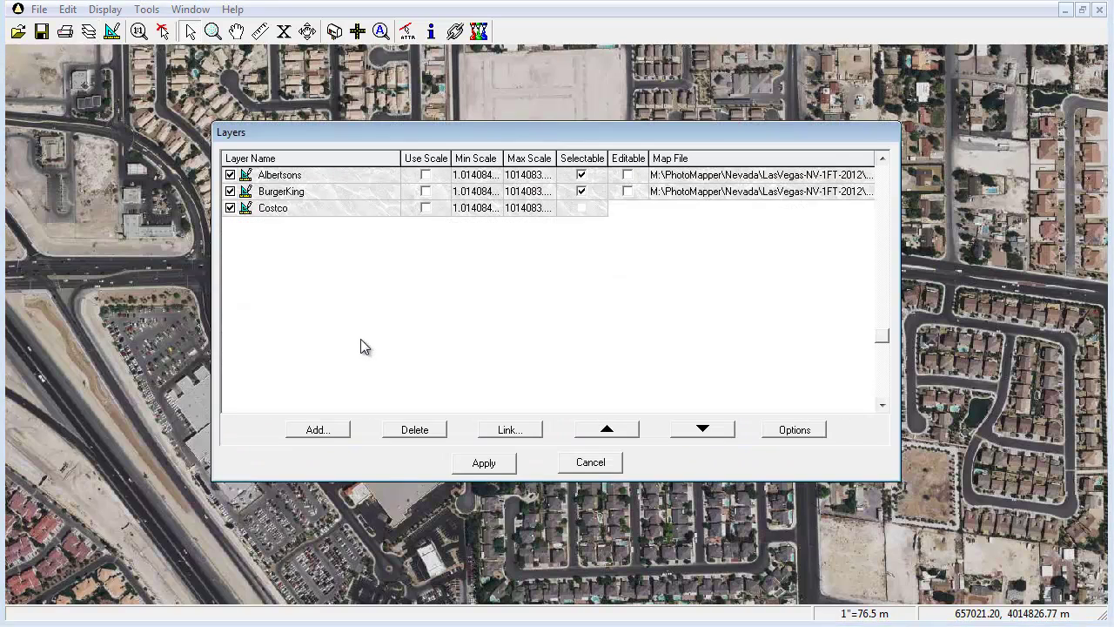
pyautogui.click(336, 389)
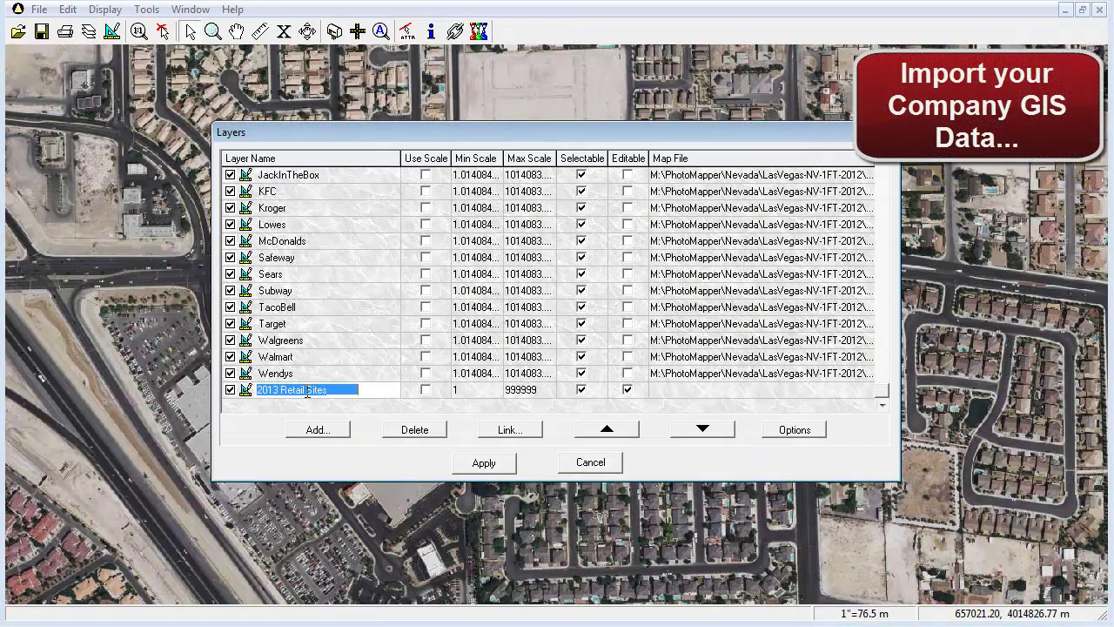
pyautogui.click(782, 432)
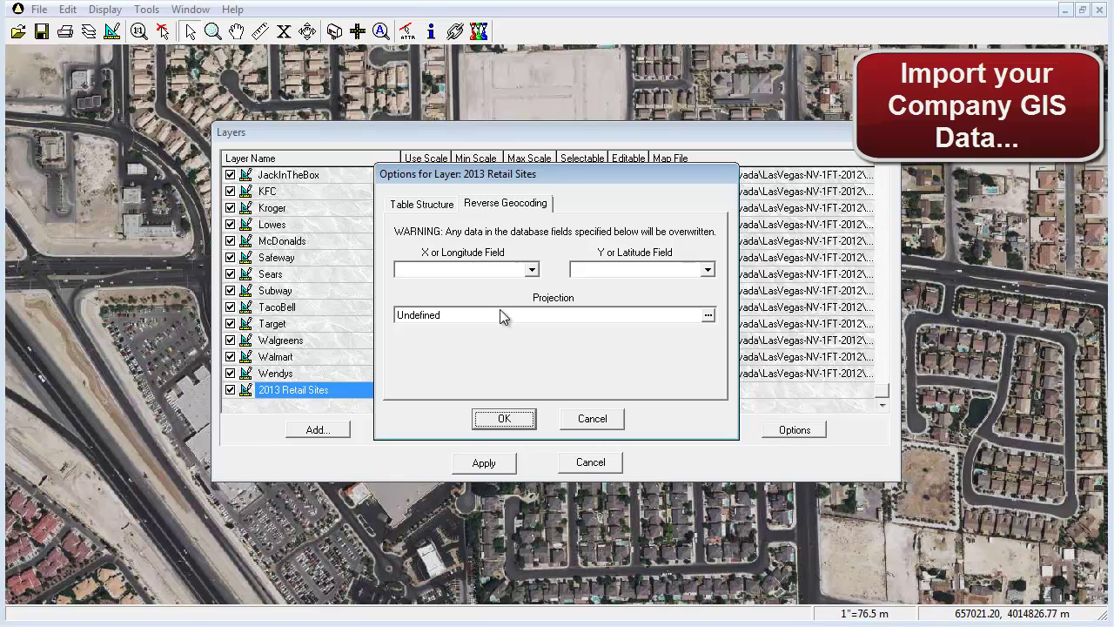
pyautogui.click(422, 207)
pyautogui.click(457, 380)
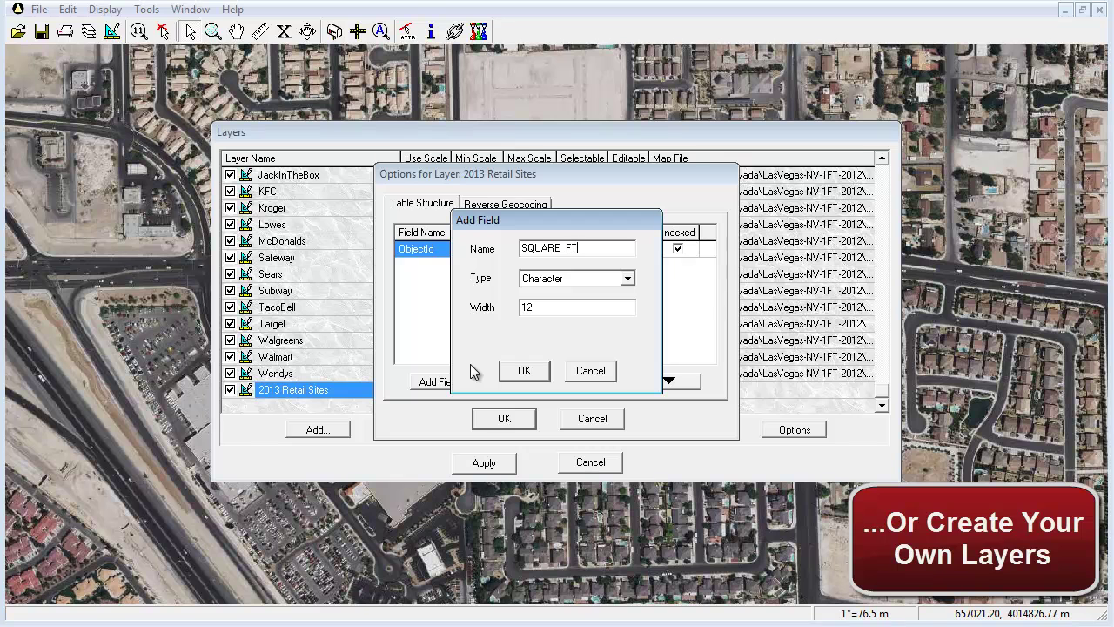
pyautogui.click(524, 370)
pyautogui.click(440, 384)
pyautogui.write('BUILDER')
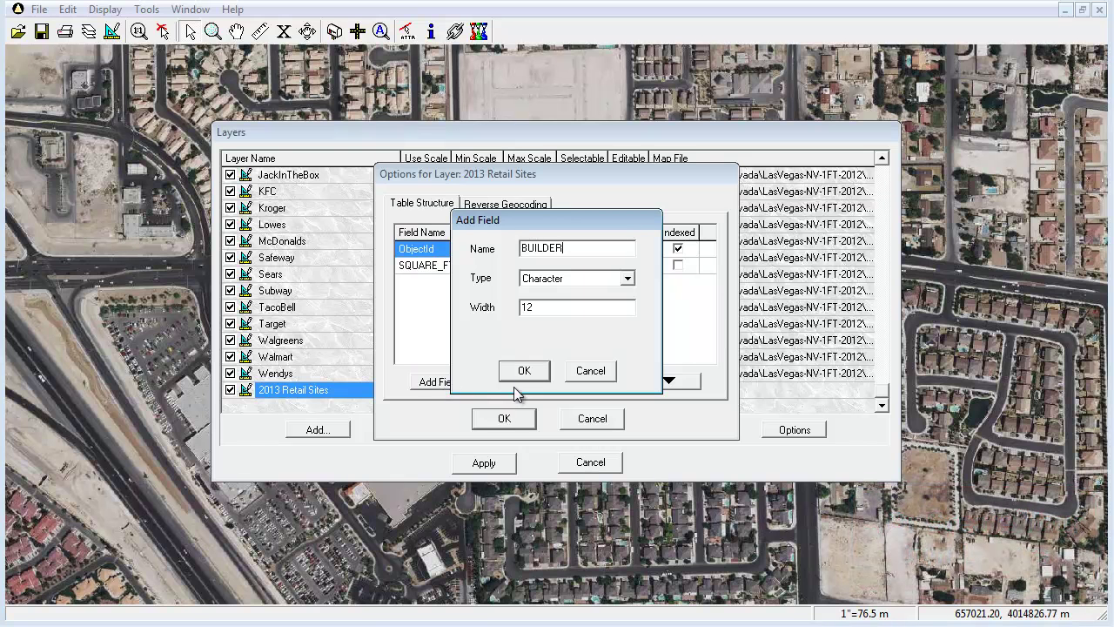
pyautogui.click(534, 373)
# - Add the YEAR_BUILT, CITY and PRICE fields to the table structure
pyautogui.click(460, 384)
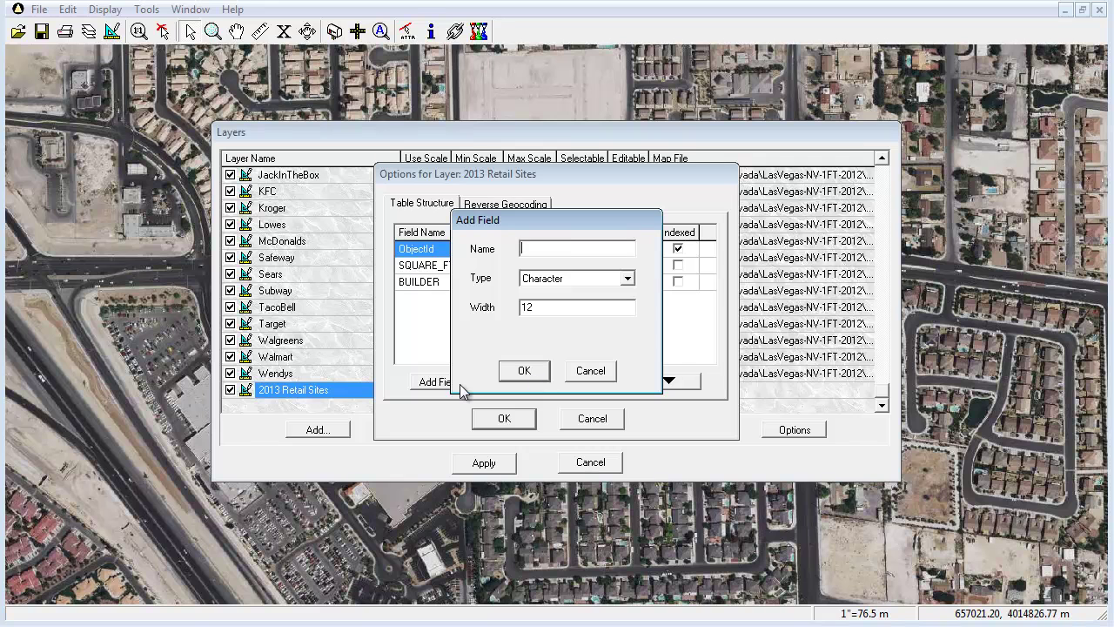
pyautogui.write('YEAR_BUILT')
pyautogui.click(534, 373)
pyautogui.click(454, 384)
pyautogui.write('CITY')
pyautogui.click(529, 373)
pyautogui.click(448, 383)
pyautogui.write('PRICE')
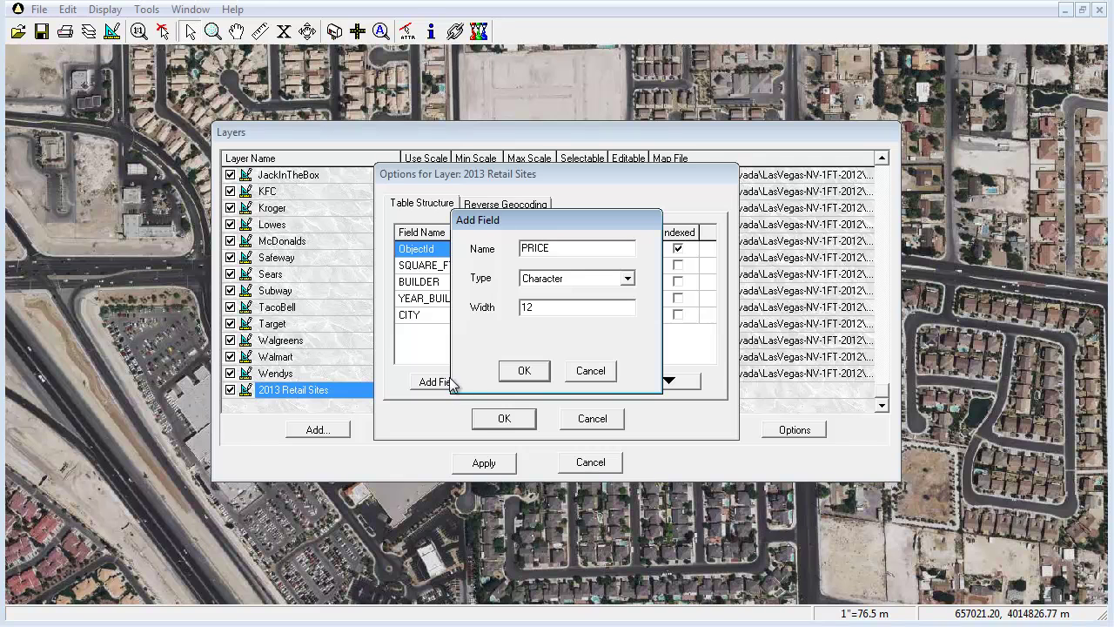
pyautogui.click(525, 371)
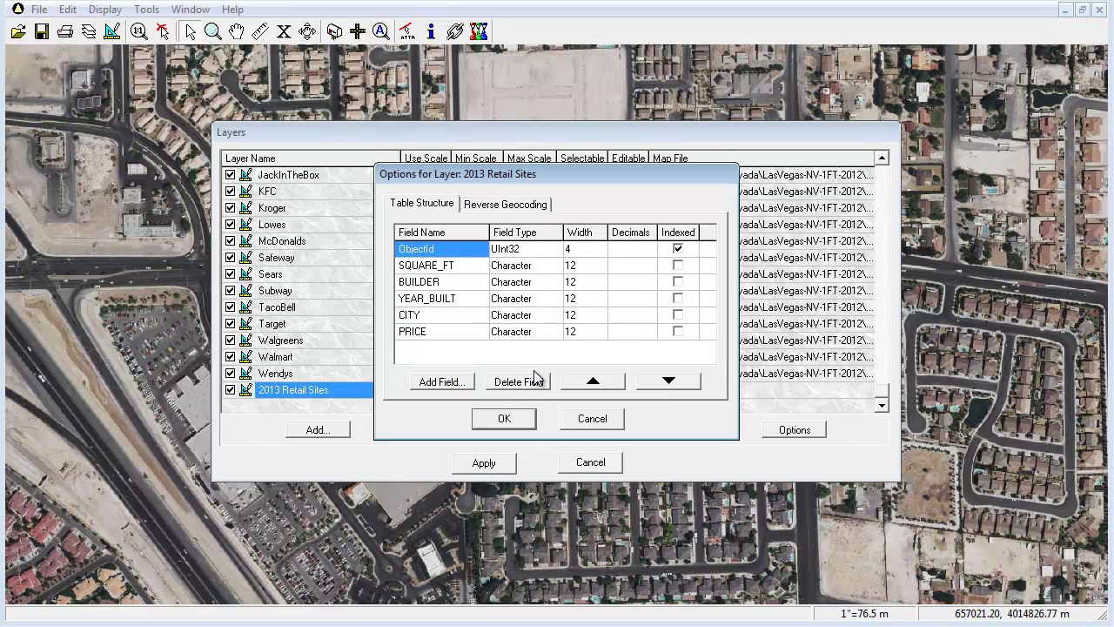
# - Index all five new fields, confirm the table structure and apply the layer changes
pyautogui.click(677, 265)
pyautogui.click(677, 281)
pyautogui.click(677, 298)
pyautogui.click(678, 315)
pyautogui.click(677, 331)
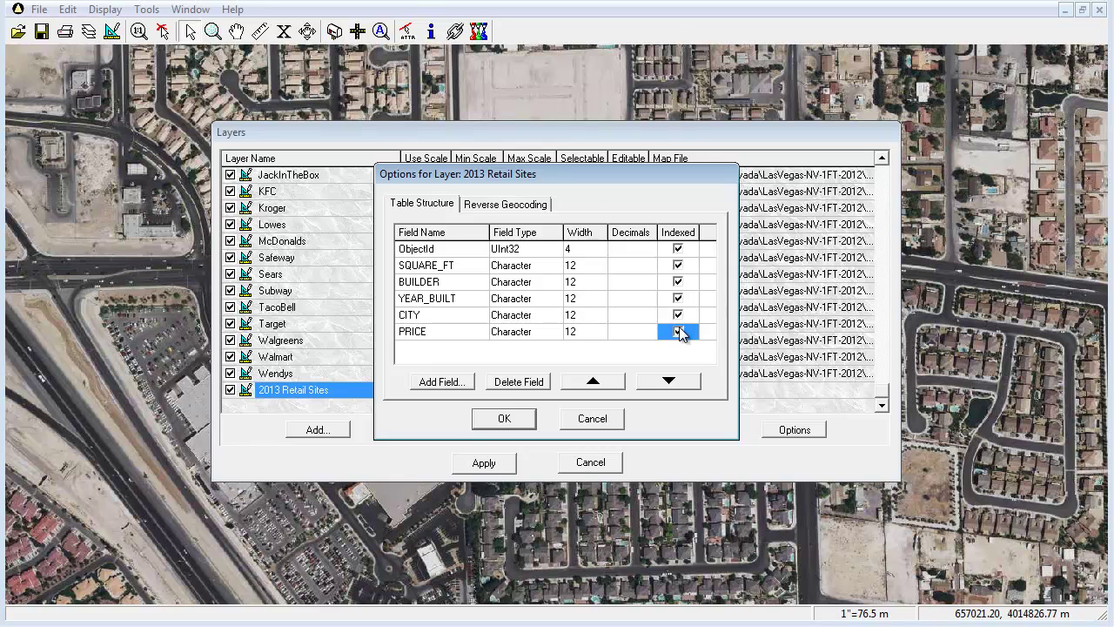
pyautogui.click(504, 419)
pyautogui.click(485, 464)
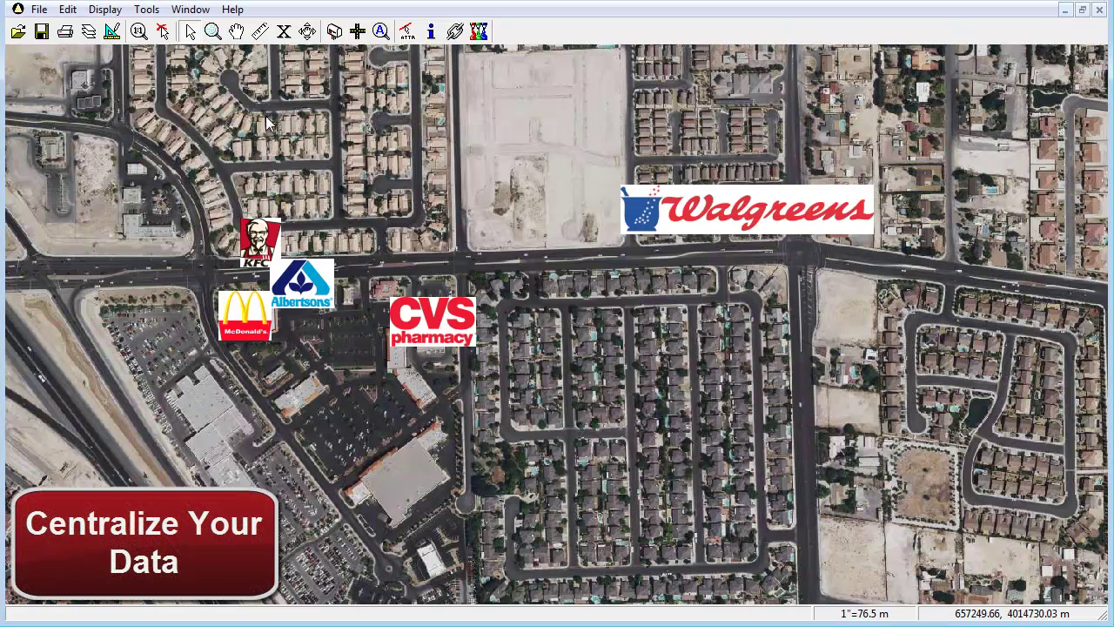
# - Draw a four-corner region over the large building below the CVS logo
pyautogui.click(112, 31)
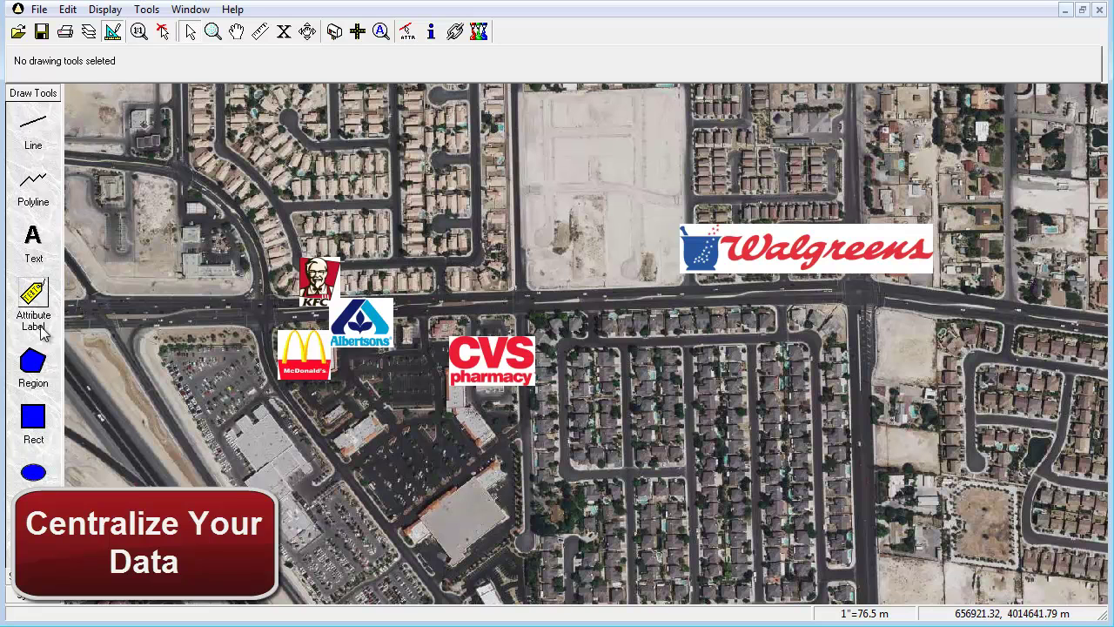
pyautogui.click(418, 514)
pyautogui.click(475, 477)
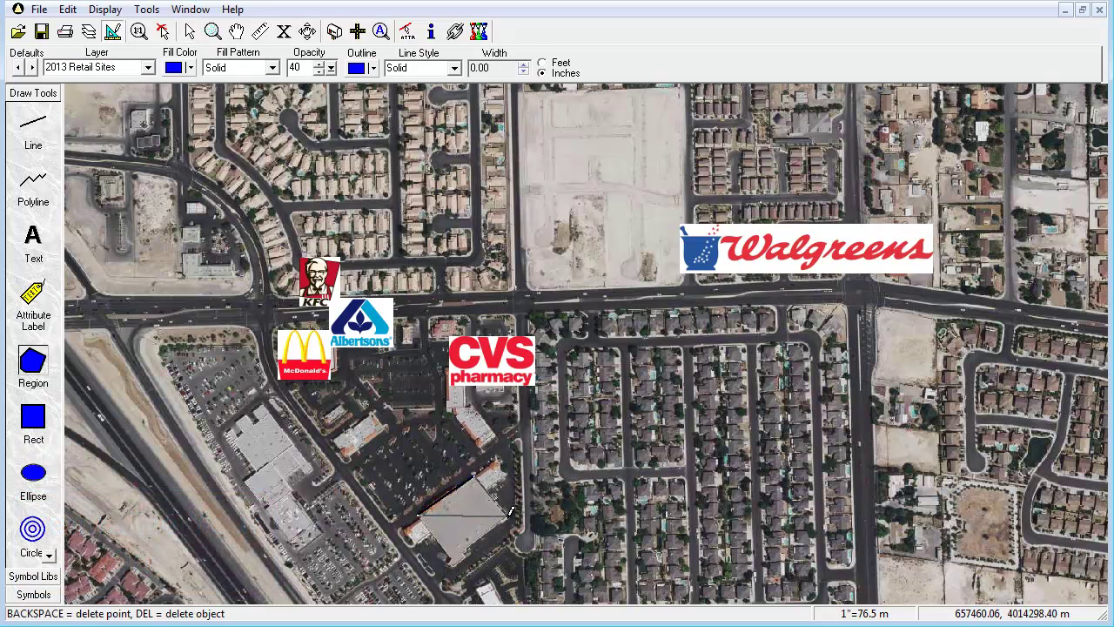
pyautogui.click(507, 521)
pyautogui.doubleClick(455, 554)
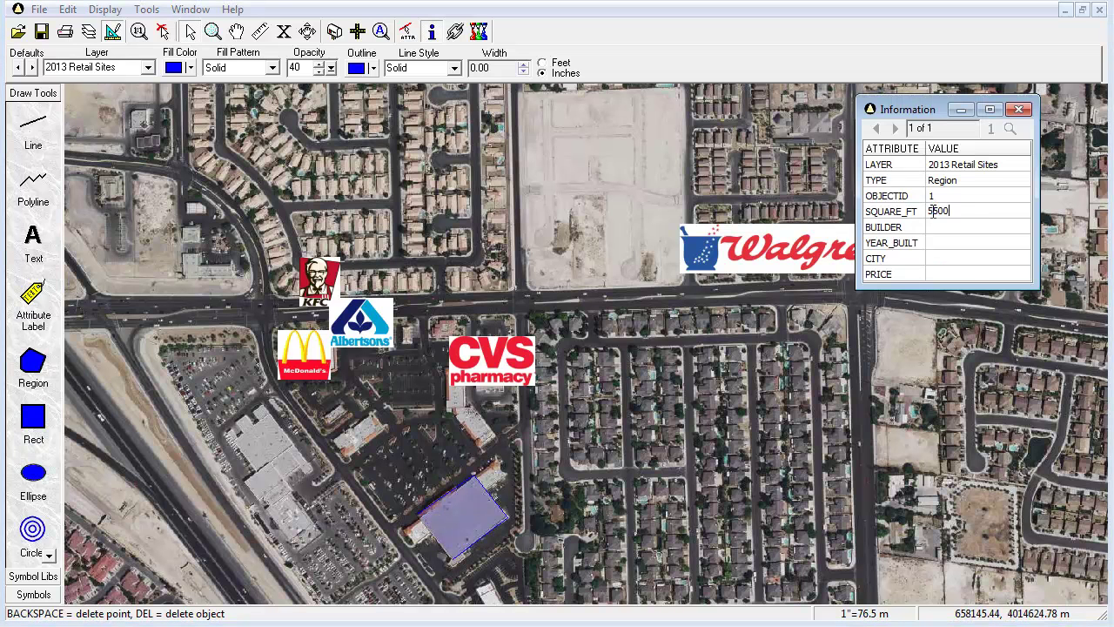
# - Enter the region's YEAR_BUILT 2004 and CITY Las Vegas, and type the 1.23 / ft price
pyautogui.press('Tab')
pyautogui.write('2')
pyautogui.click(931, 259)
pyautogui.write('Las Vegas')
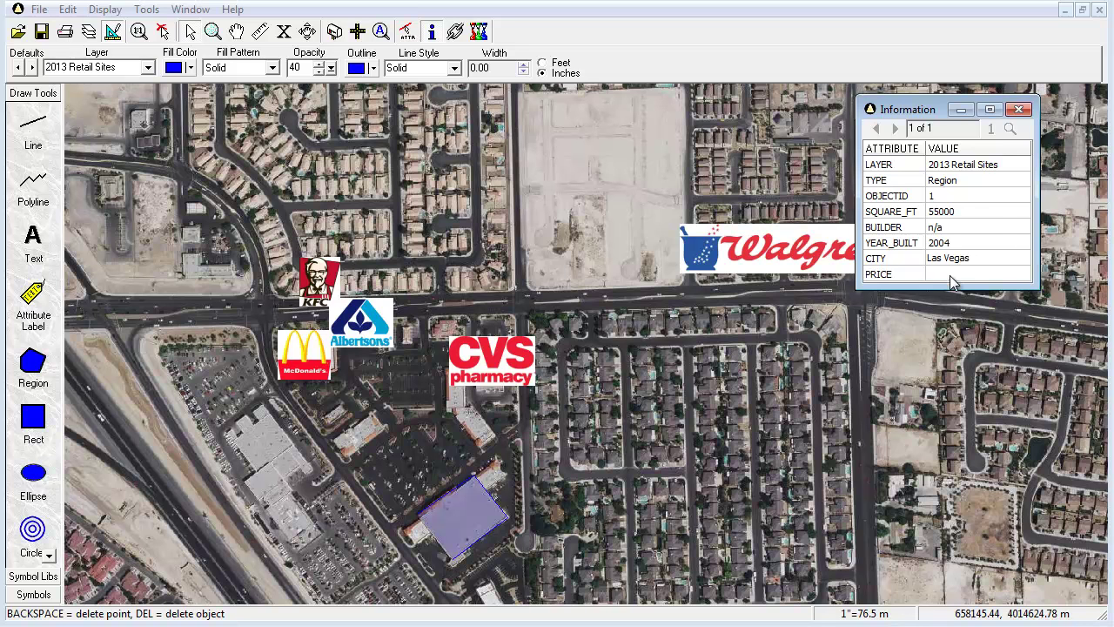
pyautogui.write('1.23 / ft')
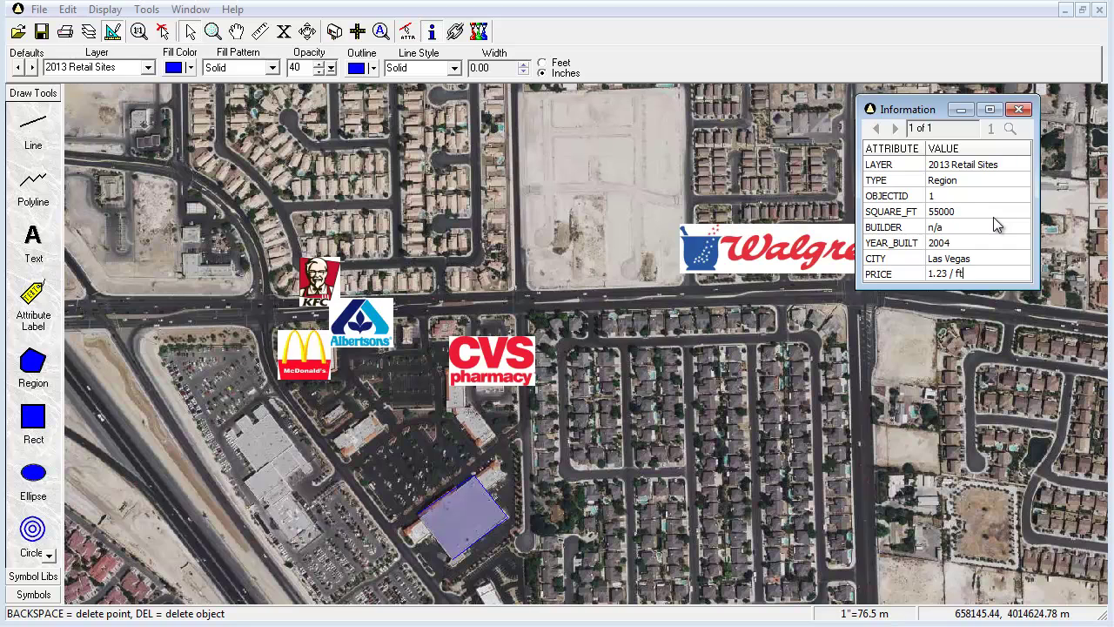